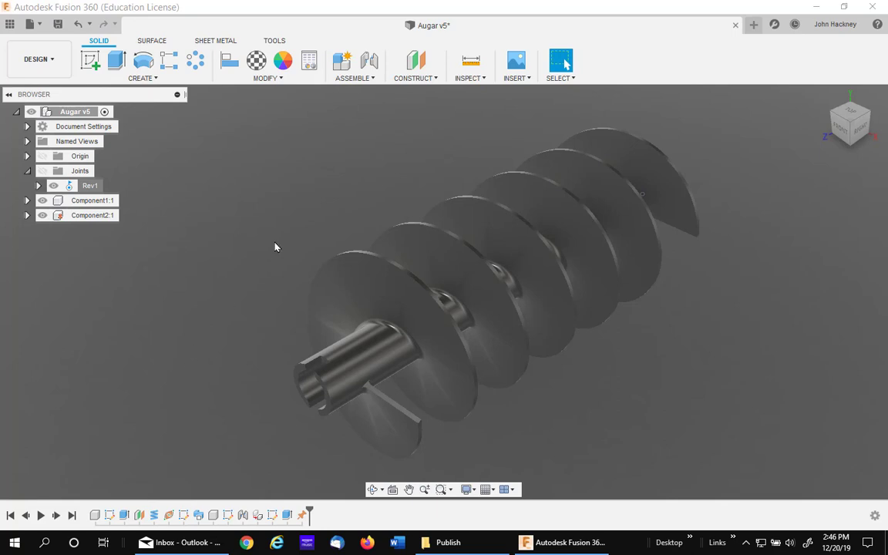
Animate the auger spinning on its Rev1 revolute joint.
right_click(83, 186)
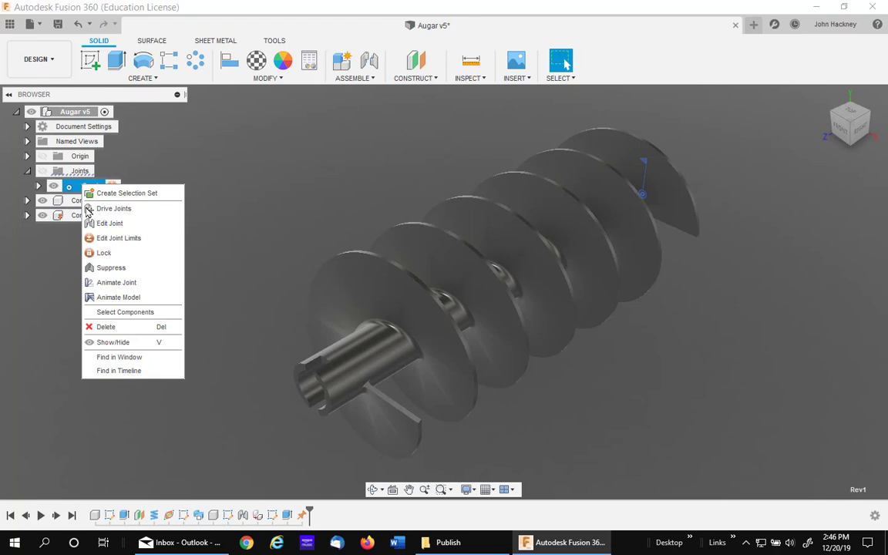
click(123, 298)
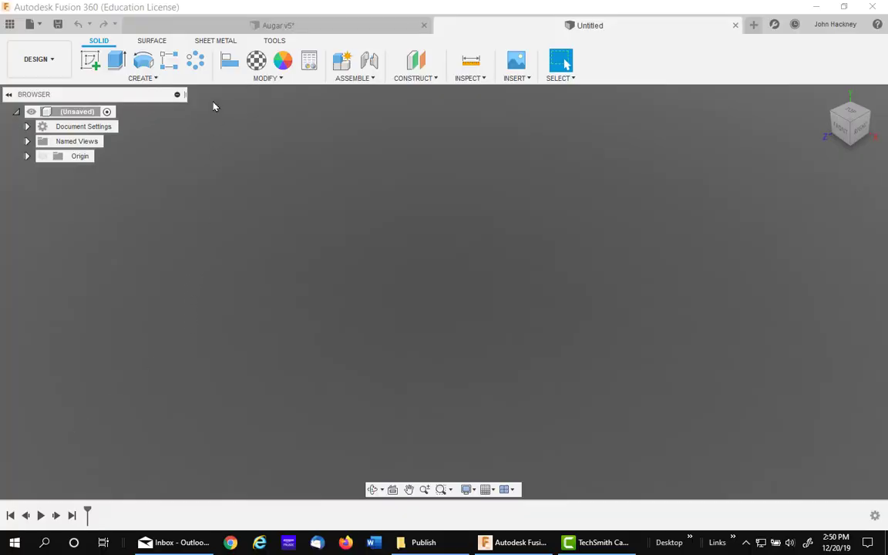
Create a new empty component, Component1.
click(154, 78)
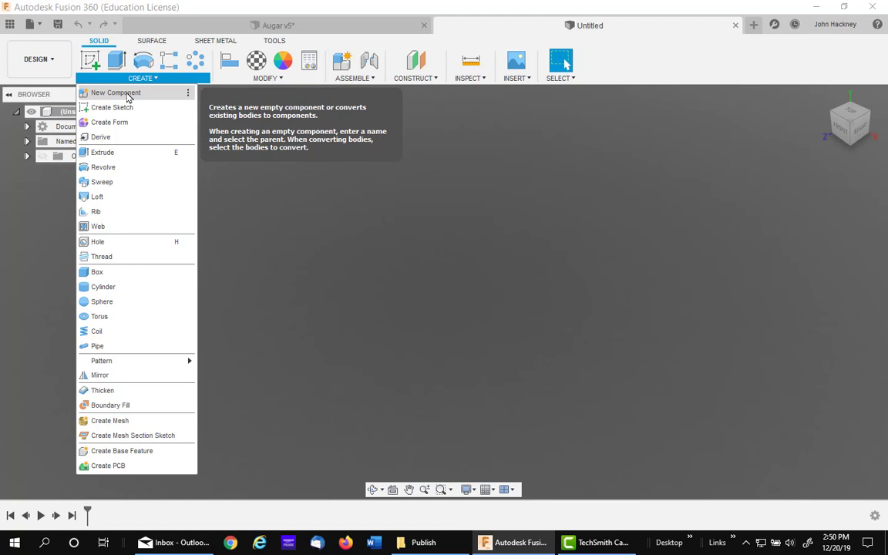
click(129, 94)
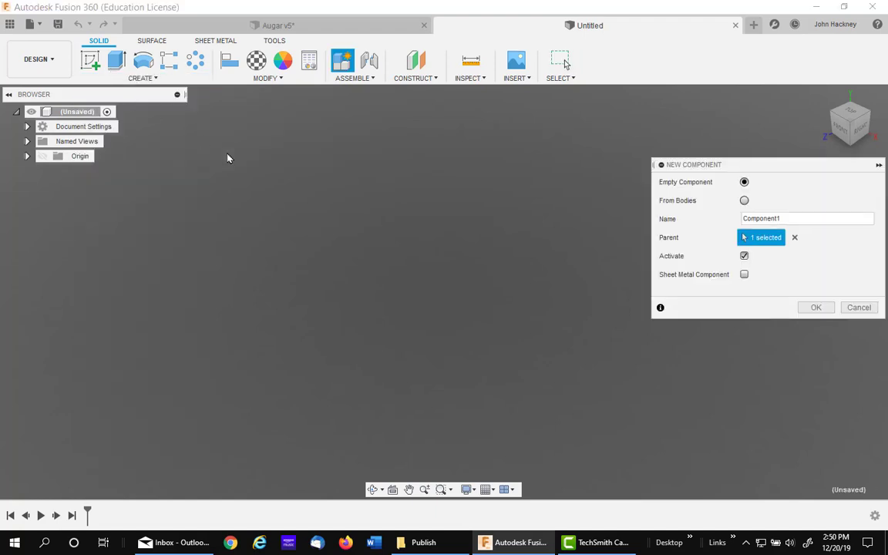
click(815, 307)
On the front plane, sketch a 1-inch diameter circle centred at the origin.
click(89, 60)
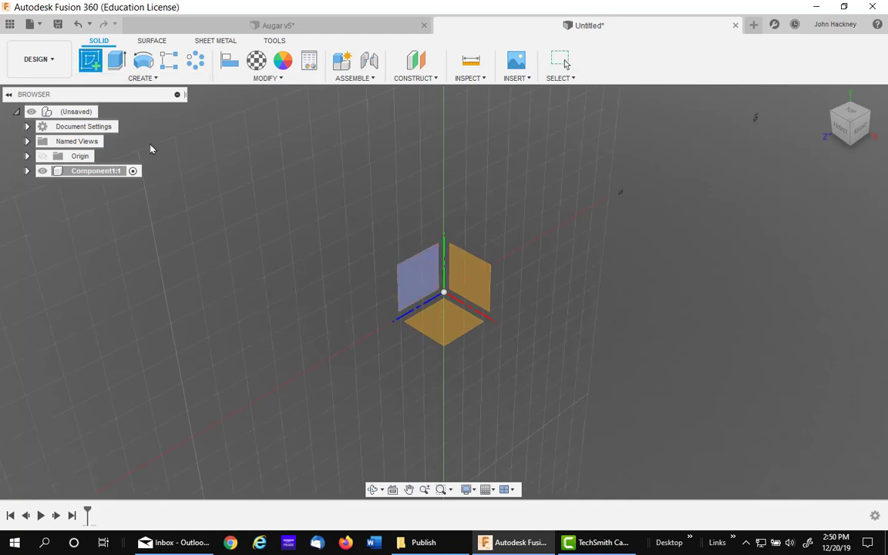
click(474, 281)
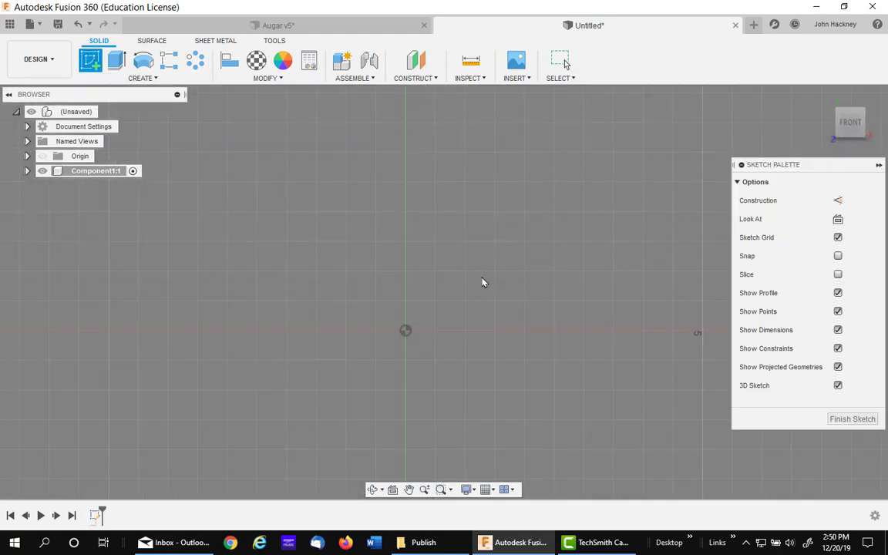
click(143, 60)
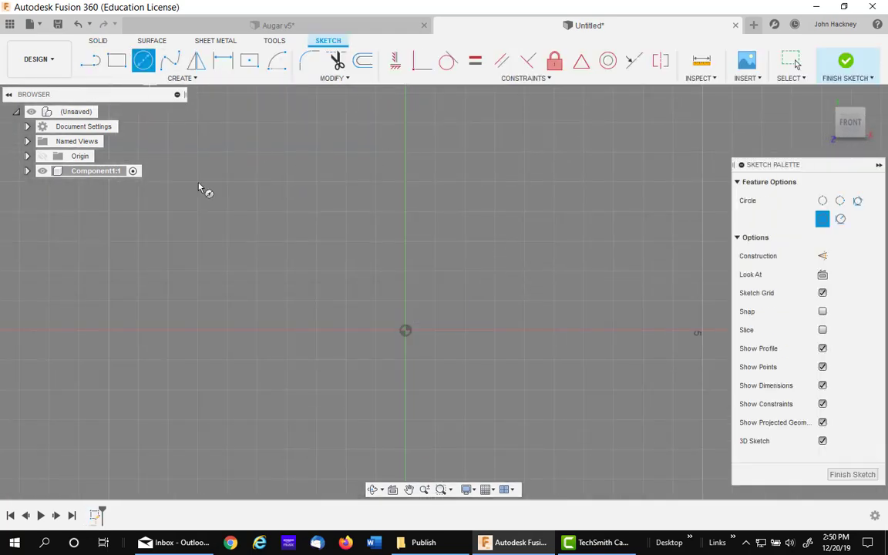
click(405, 331)
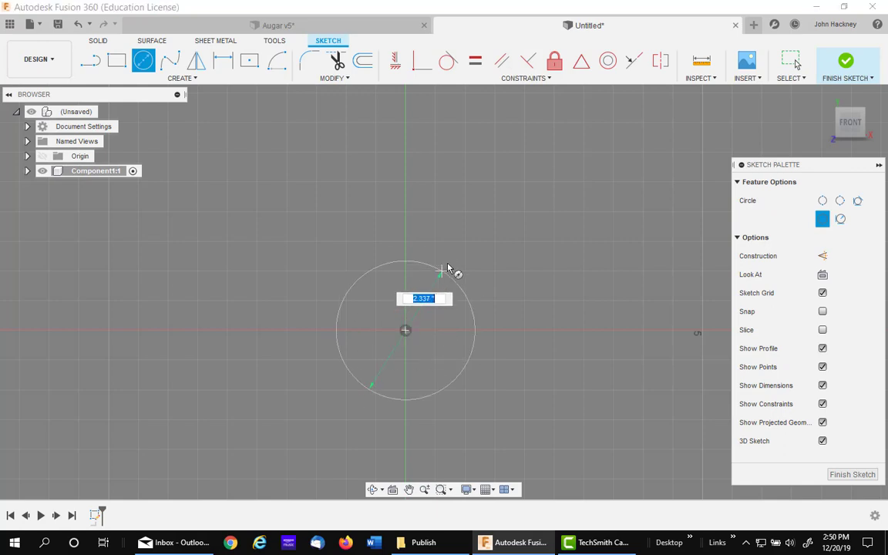
text(1)
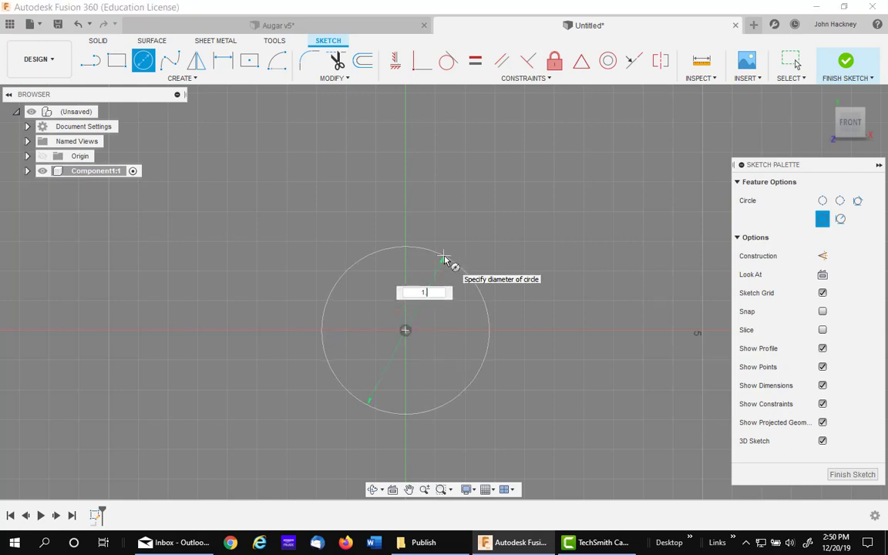
key(Return)
key(Escape)
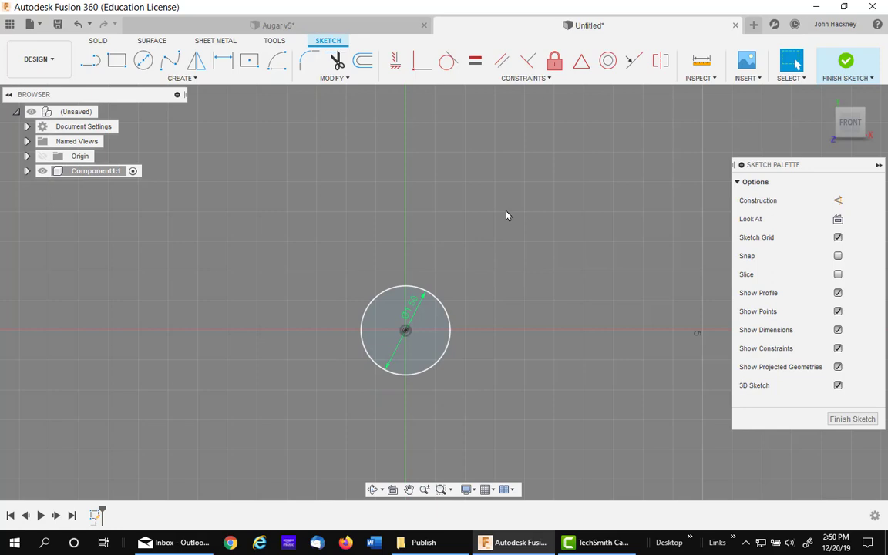
Offset the circle 0.12 inch inward to form a concentric inner circle.
click(362, 61)
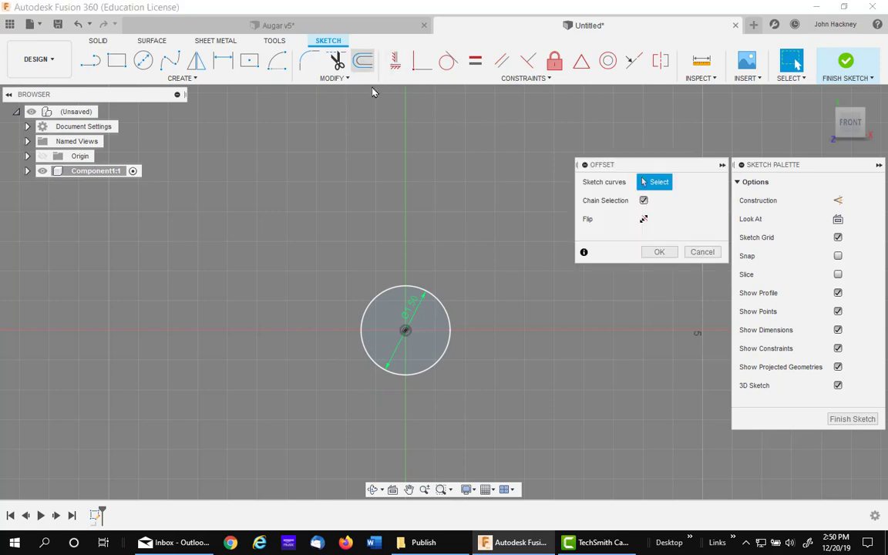
click(436, 306)
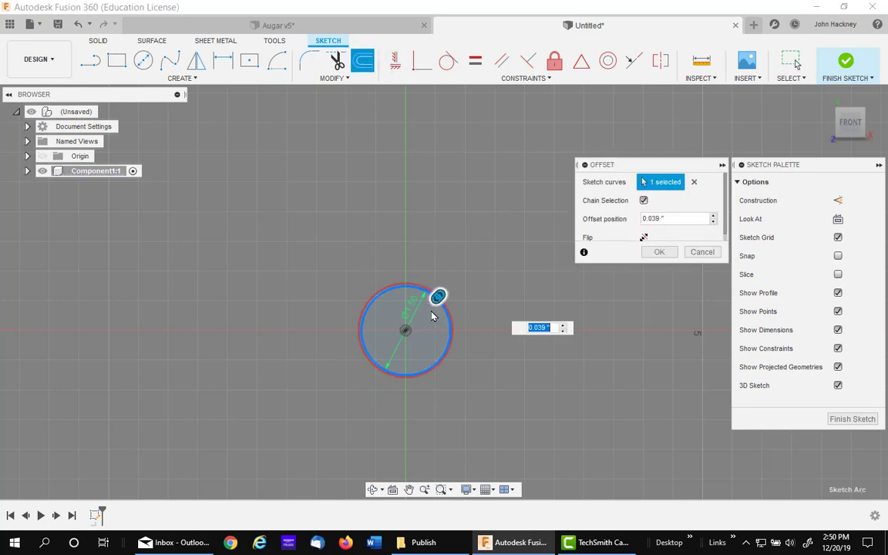
click(670, 218)
text(-)
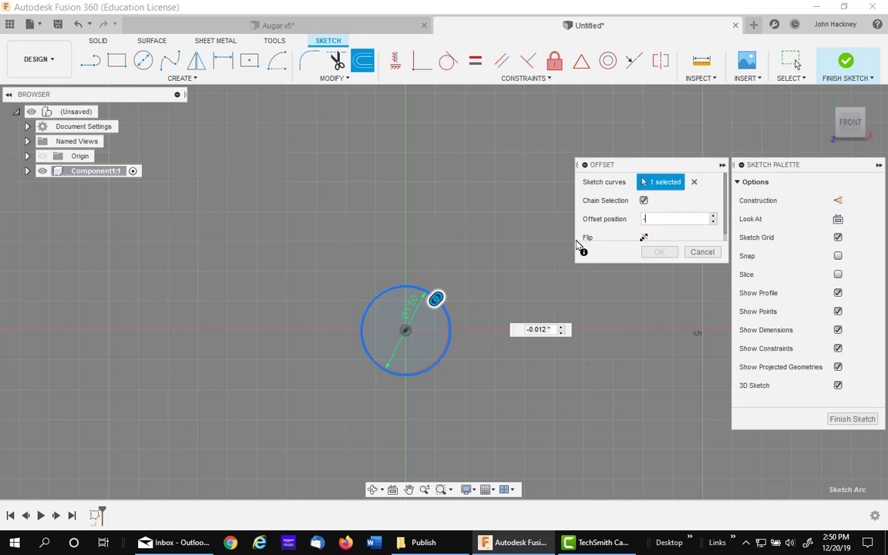
text(.12)
key(Return)
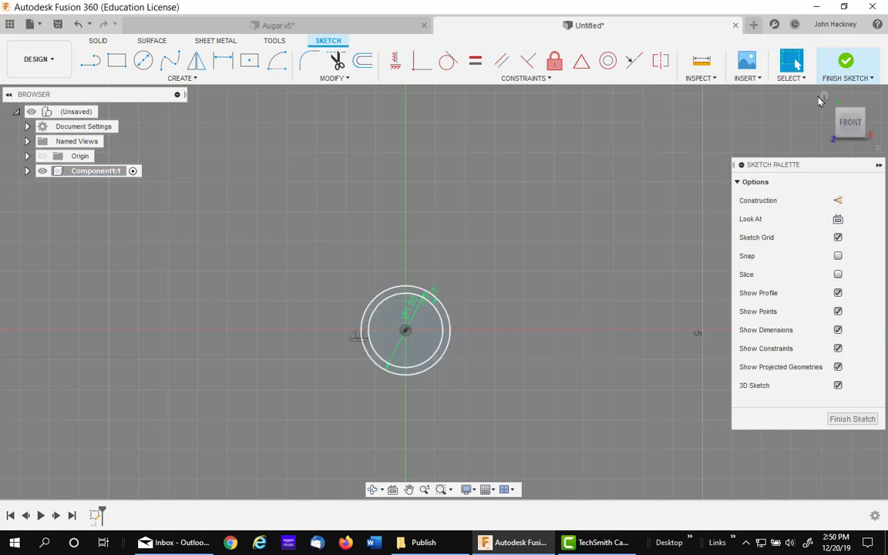
Finish the sketch and extrude the ring profile 12 inches into a hollow tube.
click(845, 67)
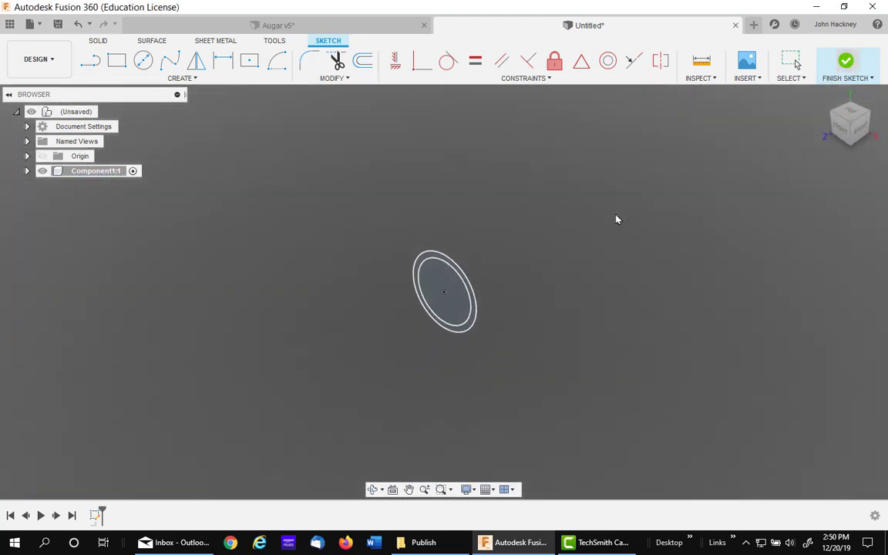
click(116, 62)
click(427, 312)
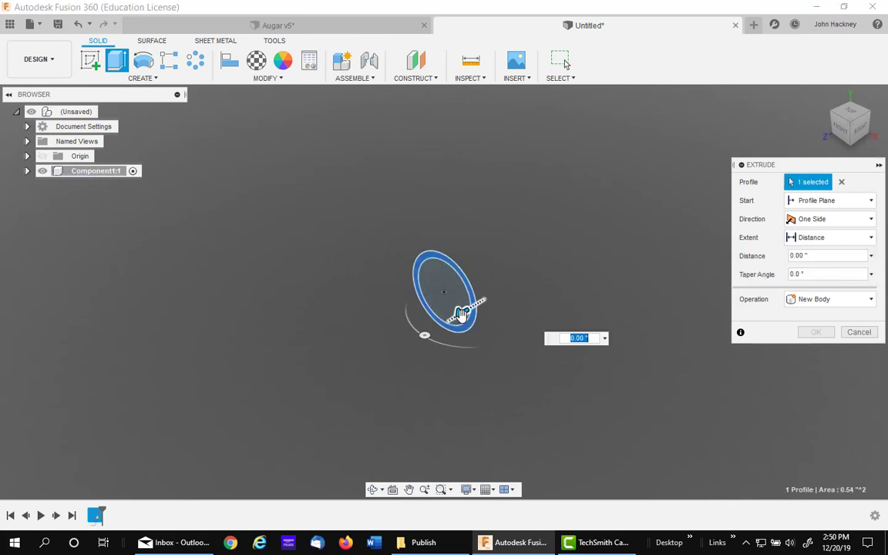
drag(461, 313, 420, 341)
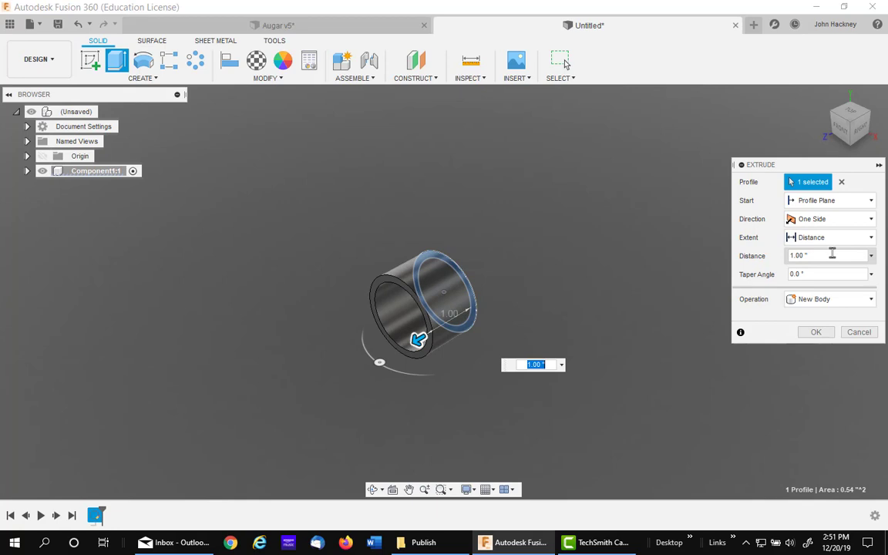
click(831, 255)
text(12)
key(Return)
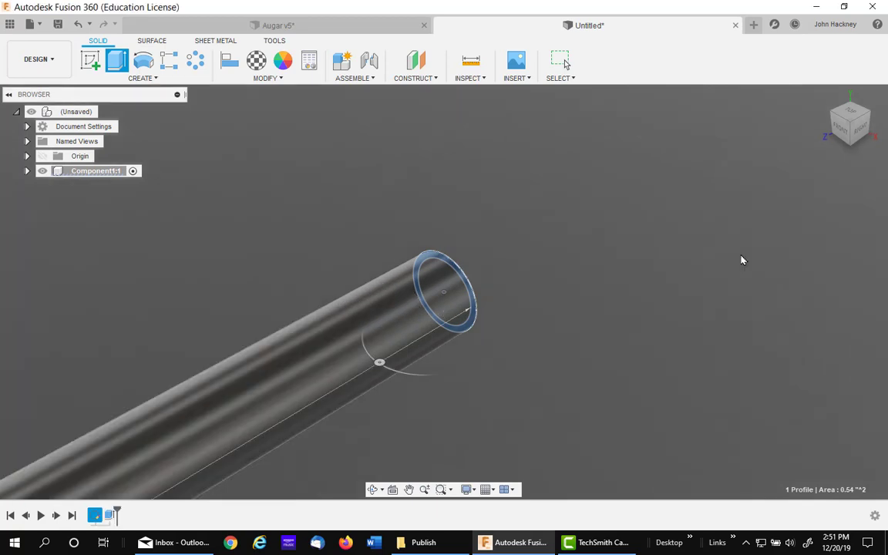
scroll(645, 284, down, 3)
middle_drag(621, 329, 762, 216)
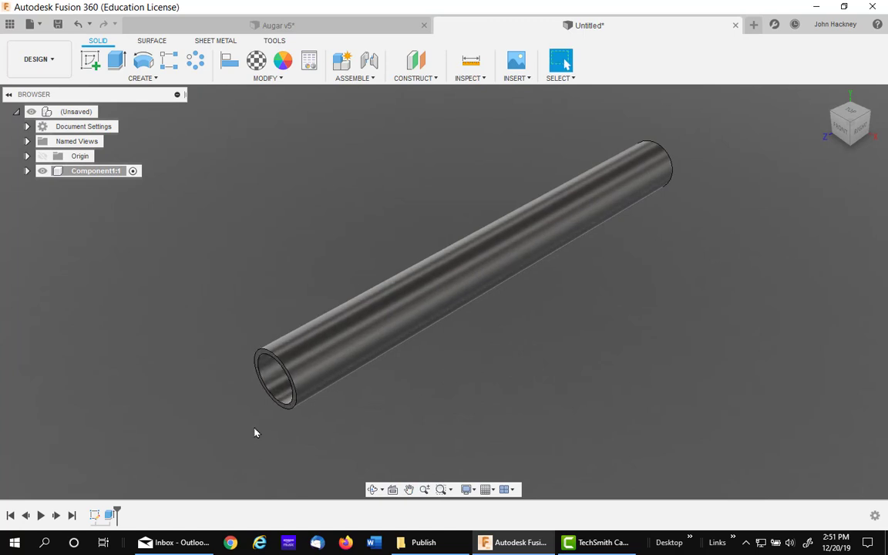
scroll(228, 385, up, 5)
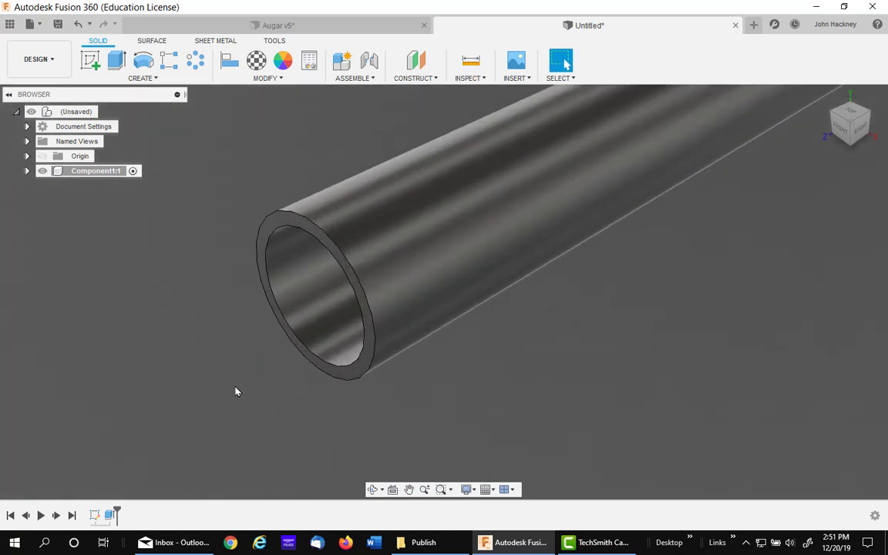
On the tube's end face, sketch a centre-point rectangle 0.375 inch wide.
right_click(281, 223)
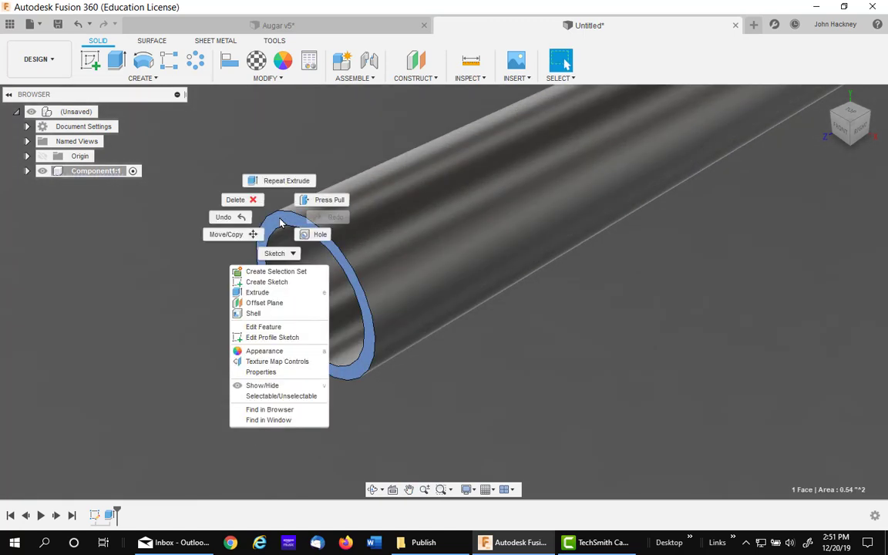
click(286, 283)
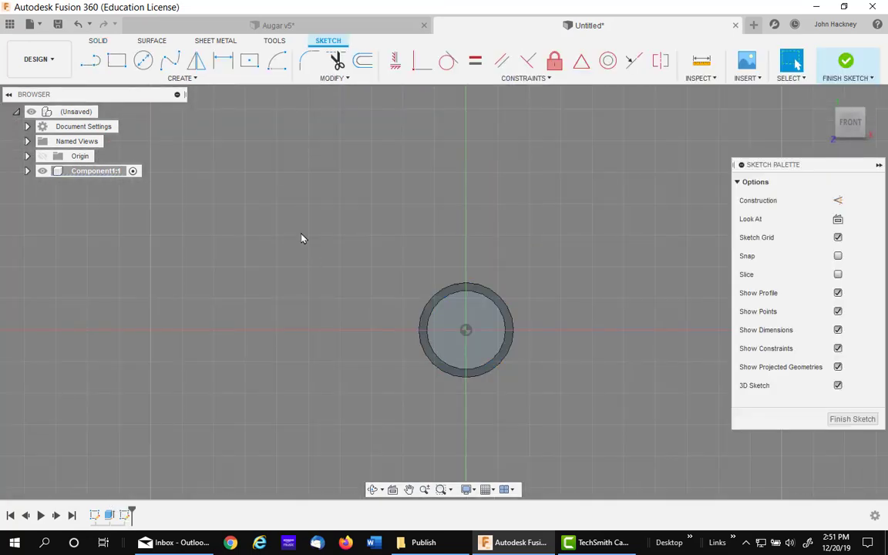
click(249, 61)
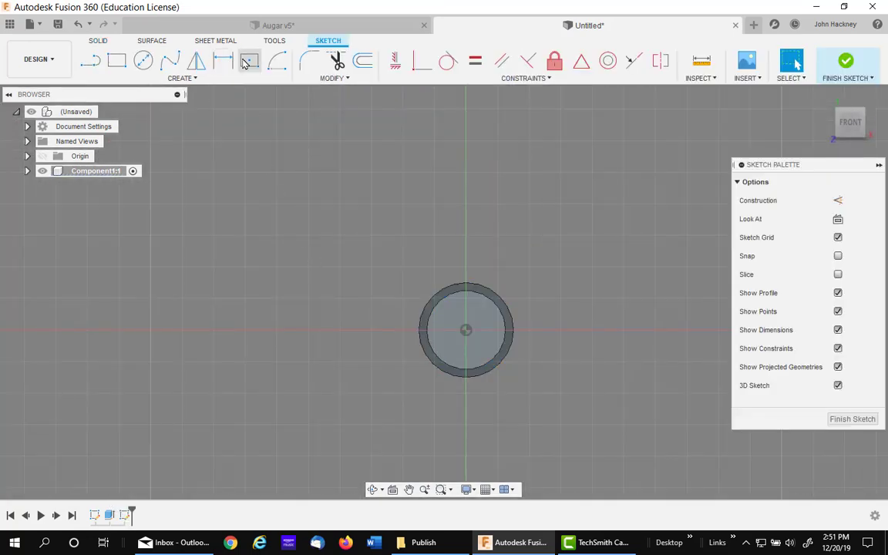
click(466, 331)
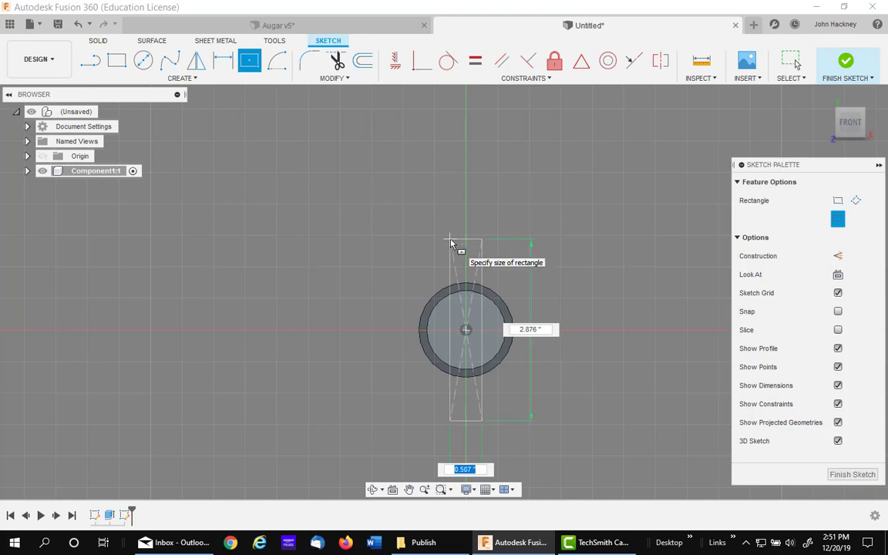
key(BackSpace)
text(.375)
key(Return)
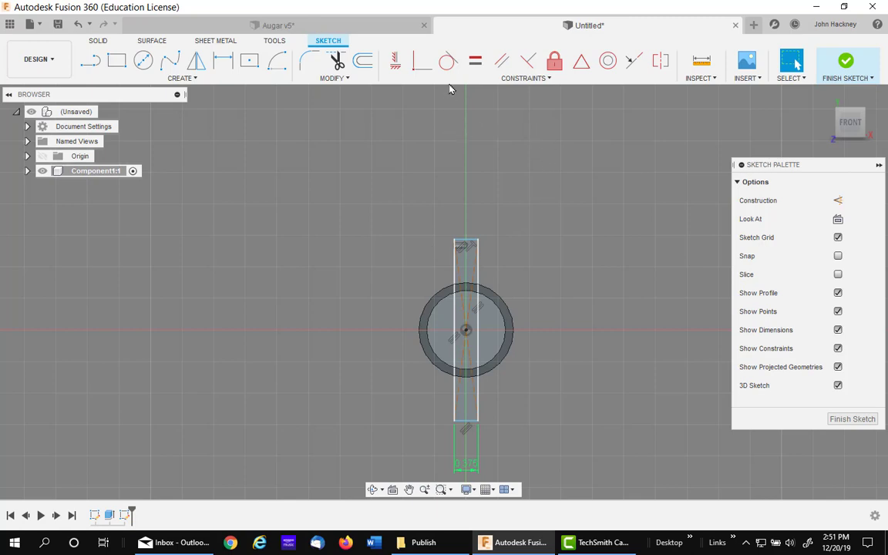
Constrain the rectangle's top edge tangent to the outer circle.
click(448, 62)
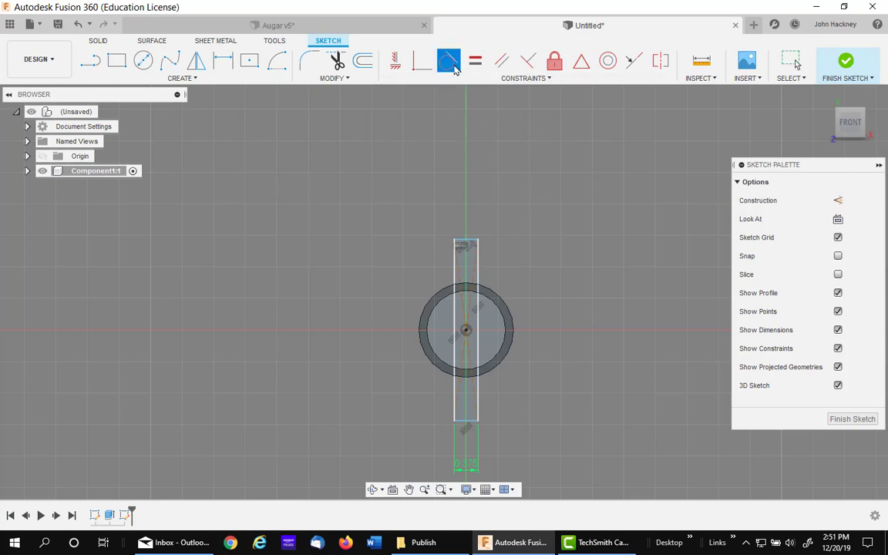
scroll(529, 230, up, 2)
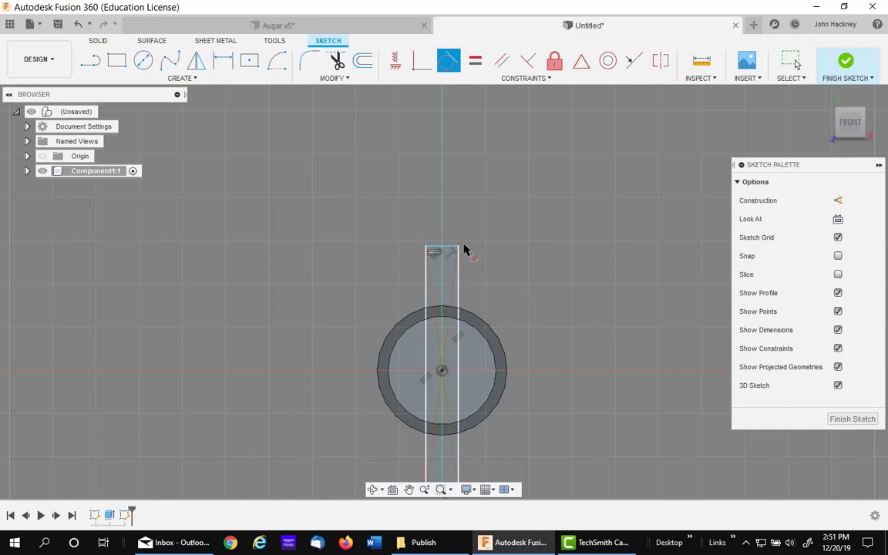
click(445, 248)
click(471, 316)
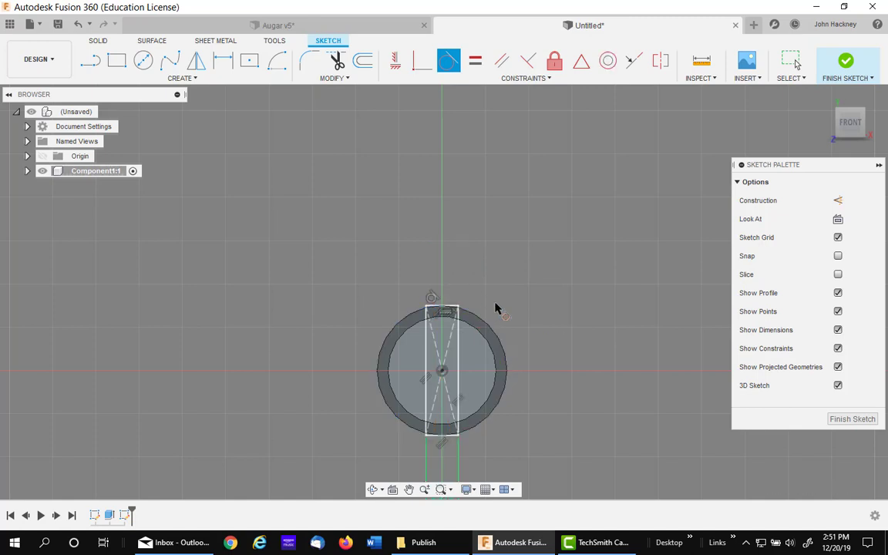
scroll(535, 308, up, 1)
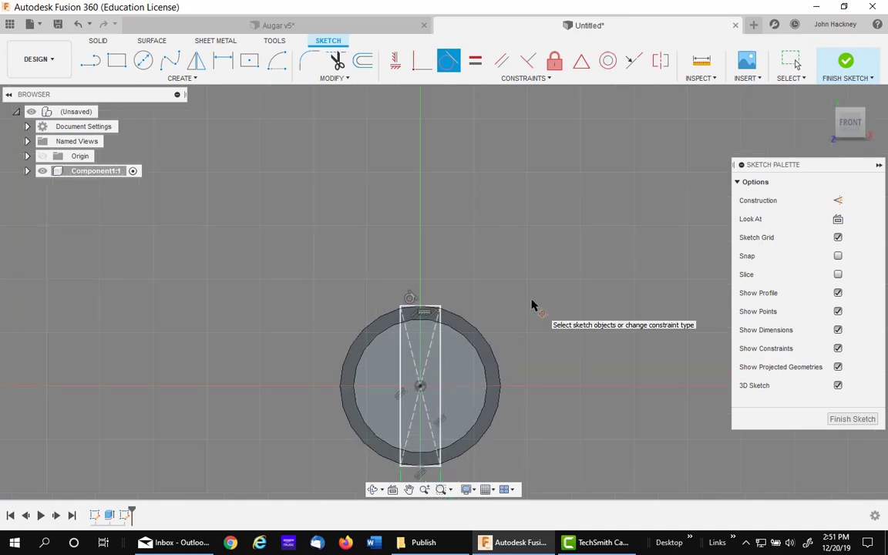
key(Escape)
scroll(454, 310, up, 3)
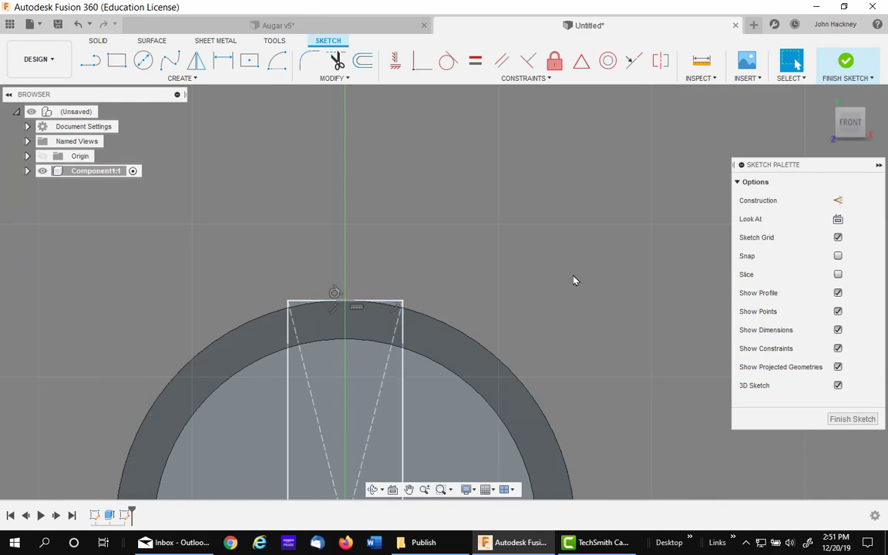
scroll(589, 275, down, 2)
scroll(590, 274, down, 1)
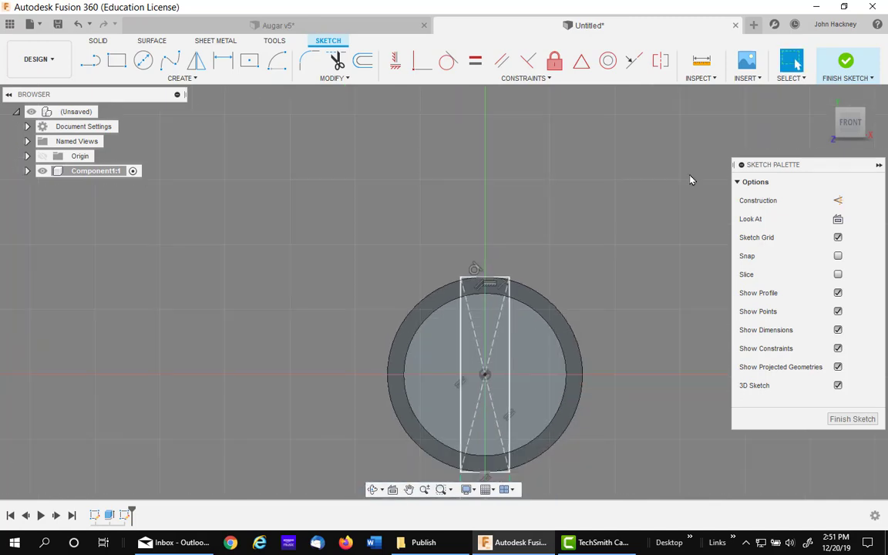
Extrude the rectangle 0.5 inch into the tube's end as a cut.
click(843, 66)
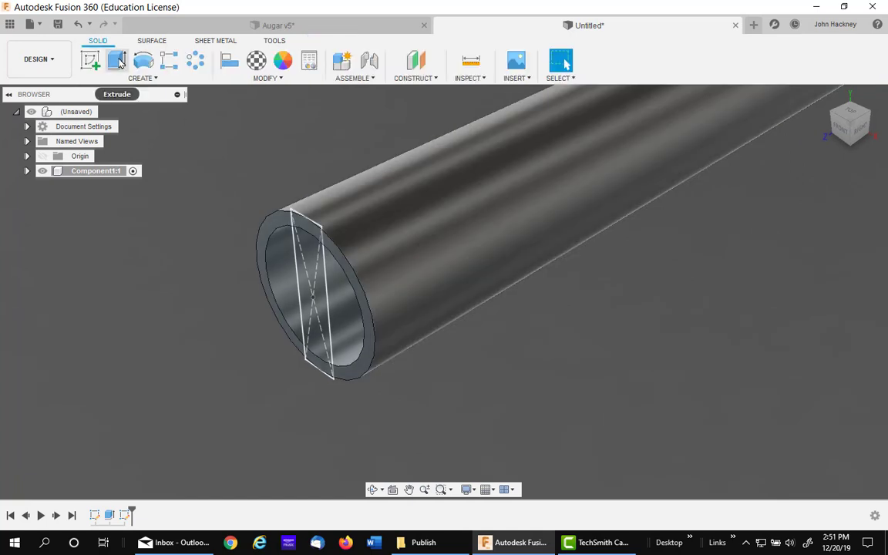
click(123, 67)
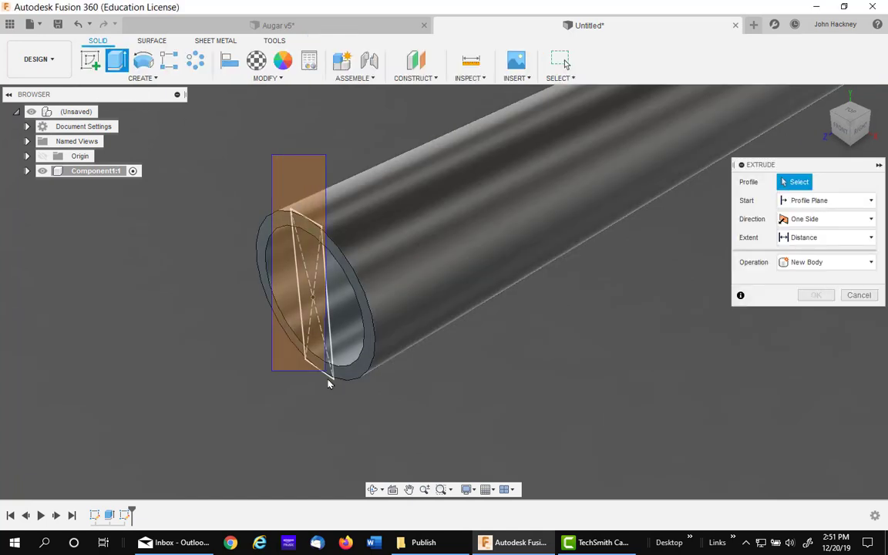
click(346, 416)
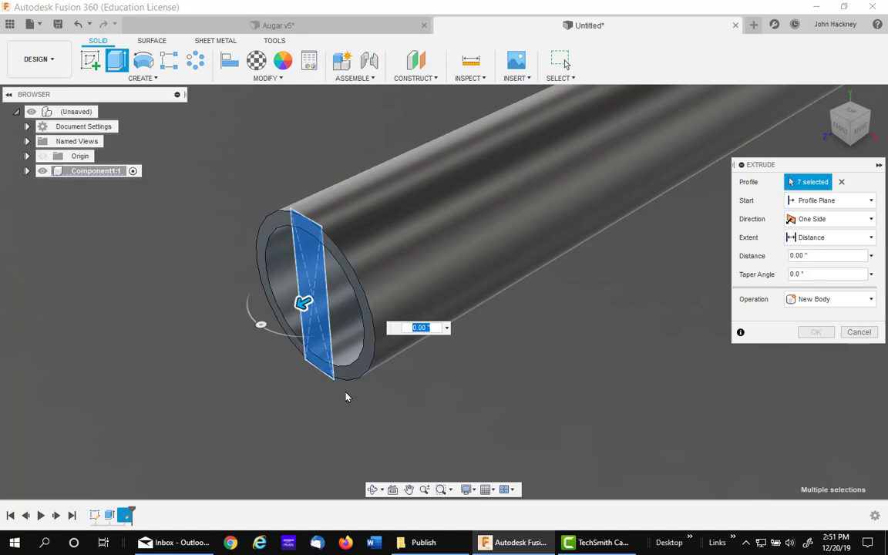
drag(302, 302, 386, 255)
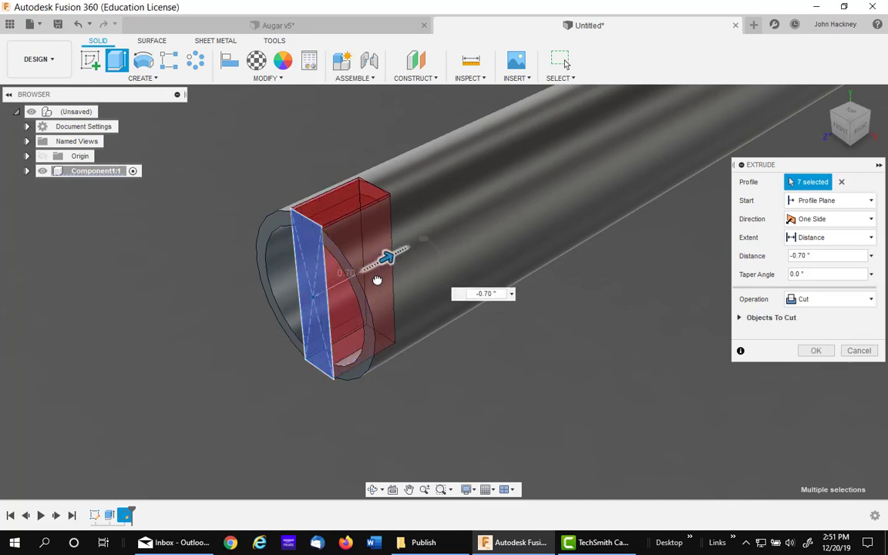
click(836, 255)
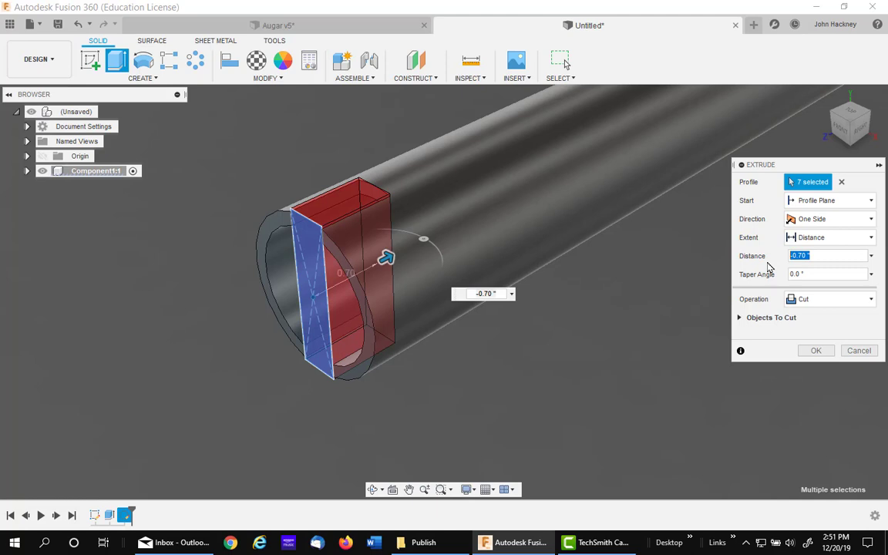
text(.5)
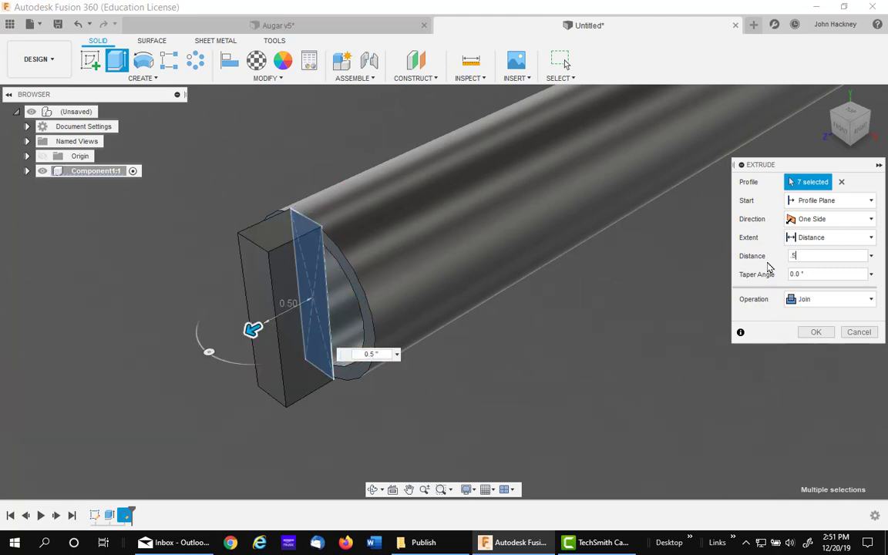
click(803, 255)
Apply the slot cut, then add a construction plane offset from the tube's end face.
click(817, 351)
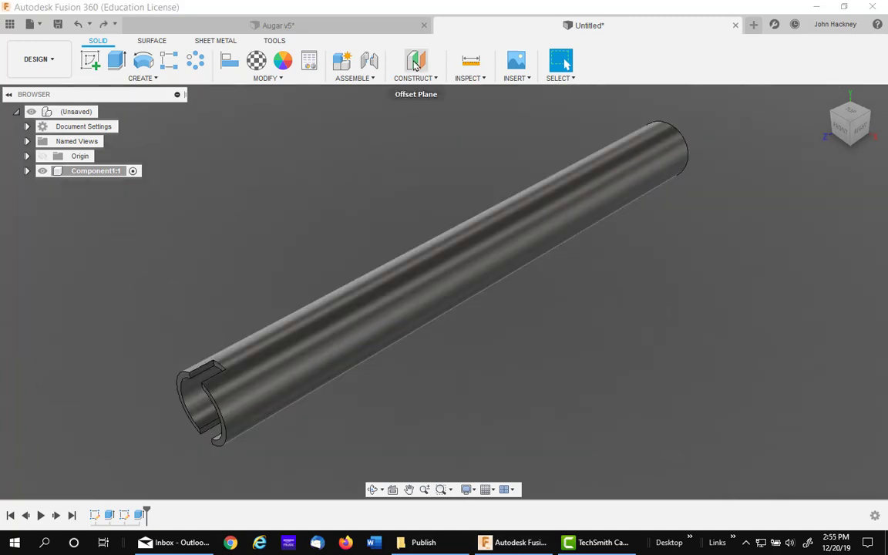
click(415, 64)
click(678, 147)
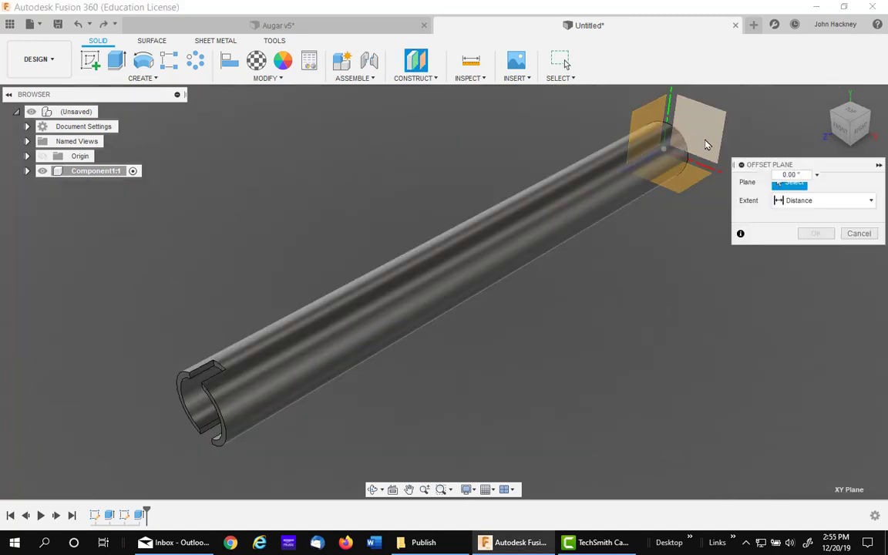
drag(675, 148, 652, 165)
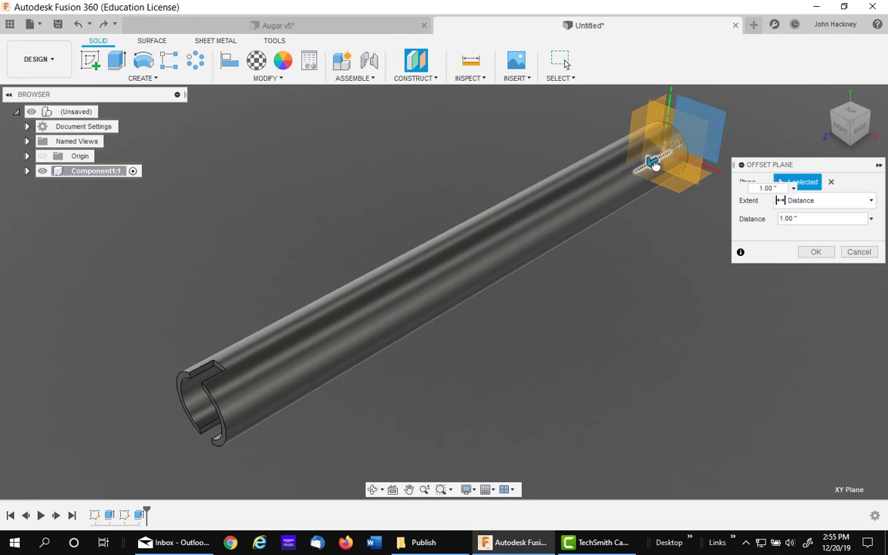
click(813, 251)
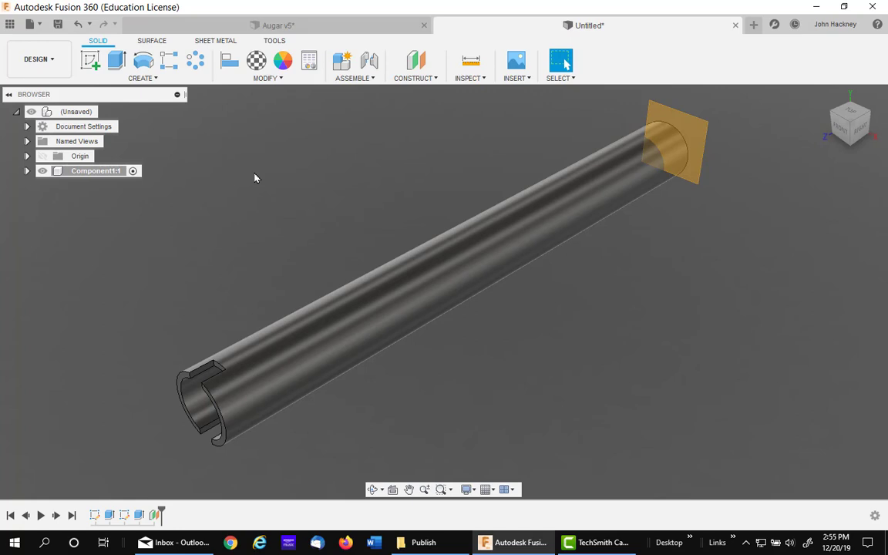
click(140, 77)
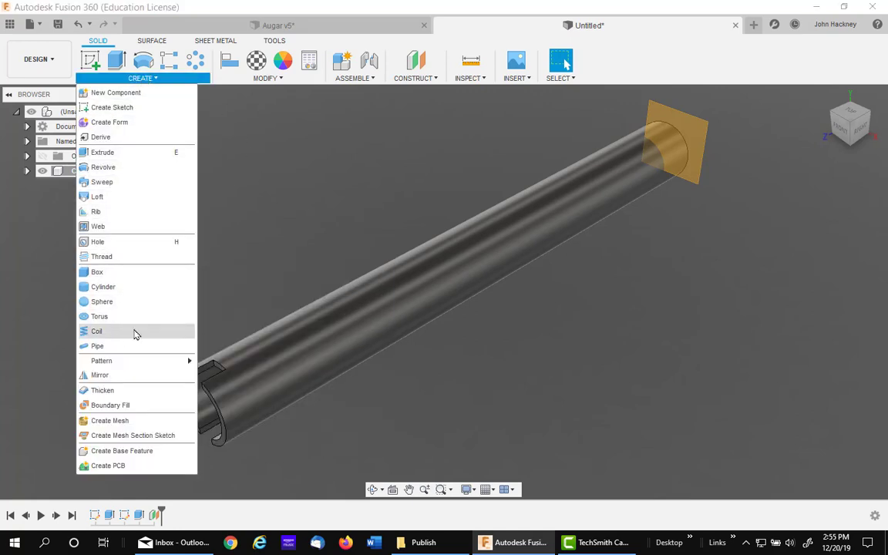
Start a coil on the tube's end face: 1.5-inch diameter, 10 revolutions, 12-inch height.
click(96, 332)
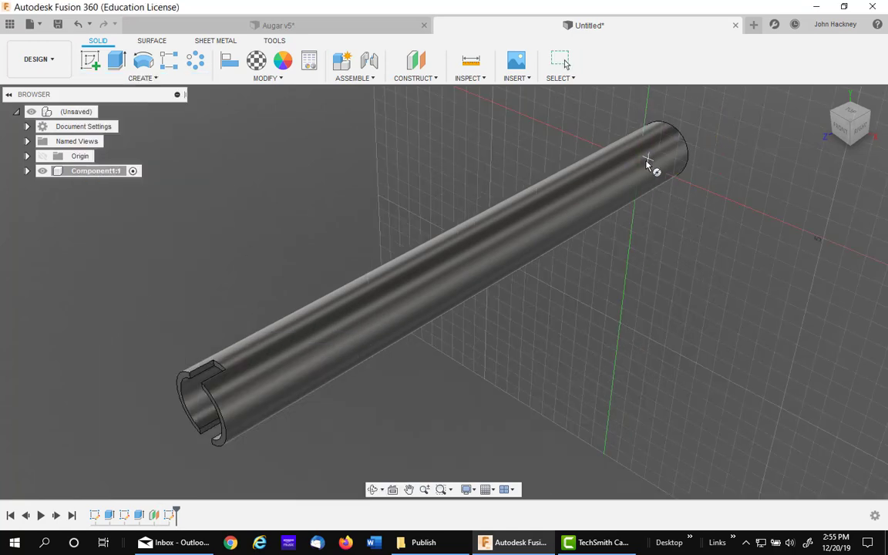
click(641, 166)
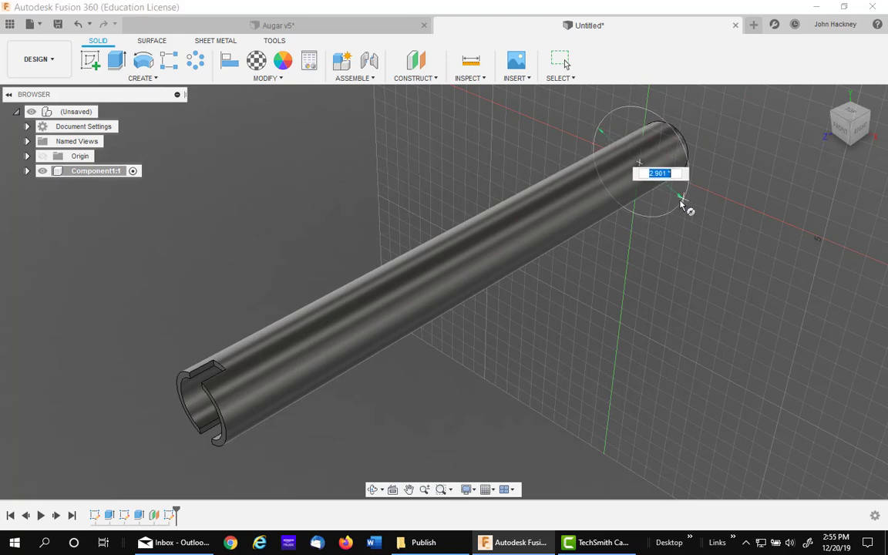
text(1.5)
key(Tab)
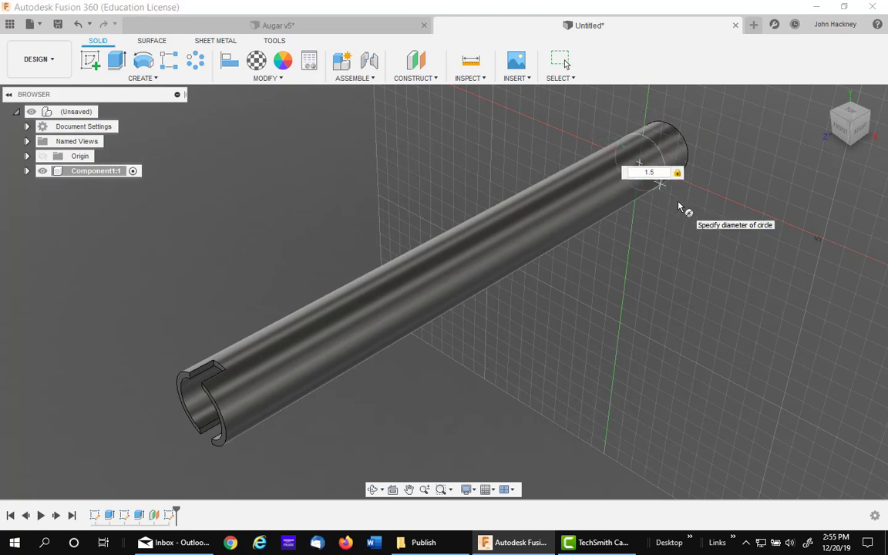
key(Return)
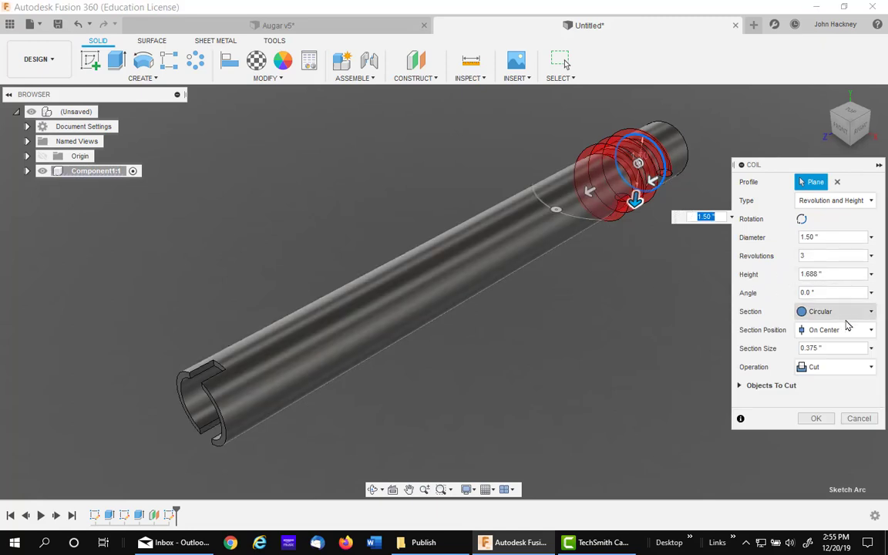
click(834, 255)
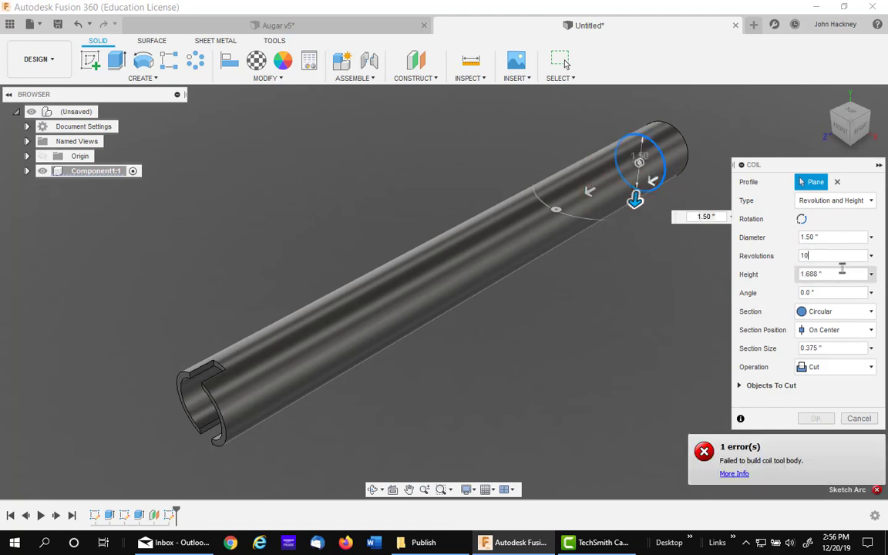
key(Tab)
text(12)
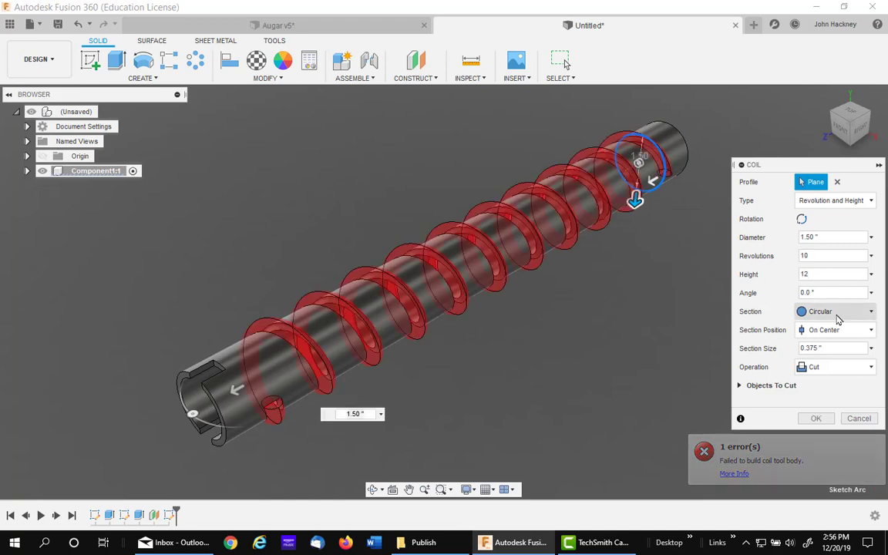
Give the coil a square section positioned inside, as a new body, and create it.
click(872, 312)
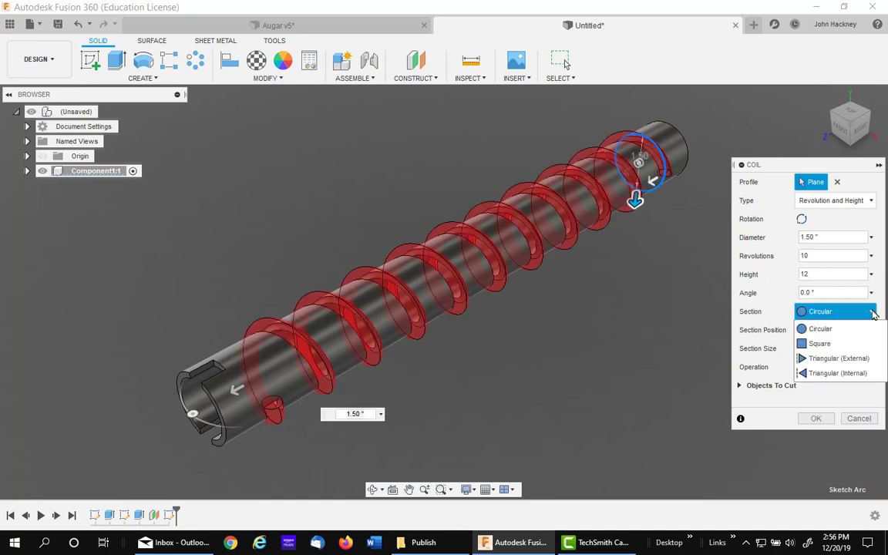
click(836, 343)
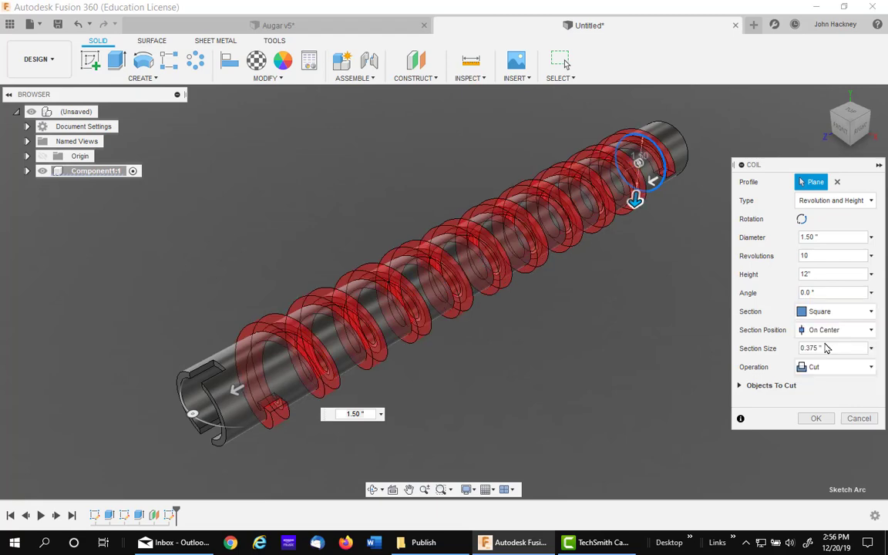
click(872, 329)
click(818, 348)
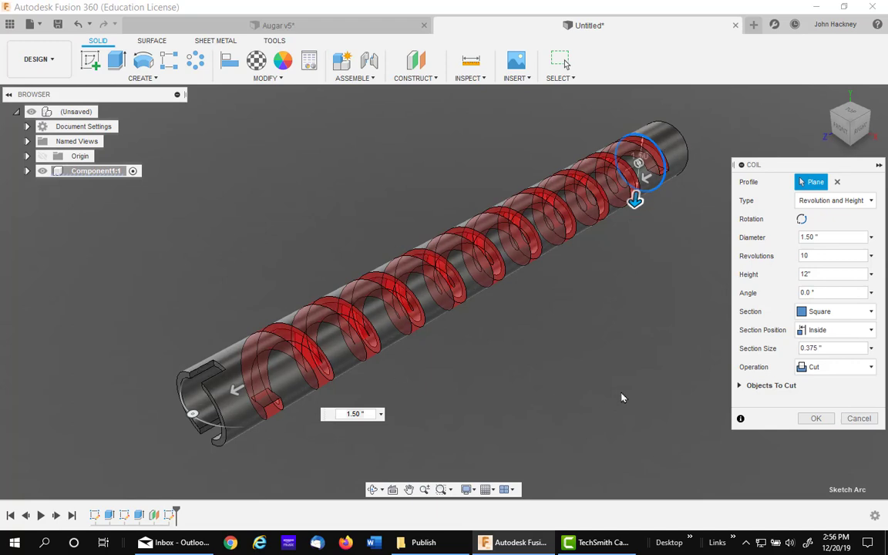
click(846, 368)
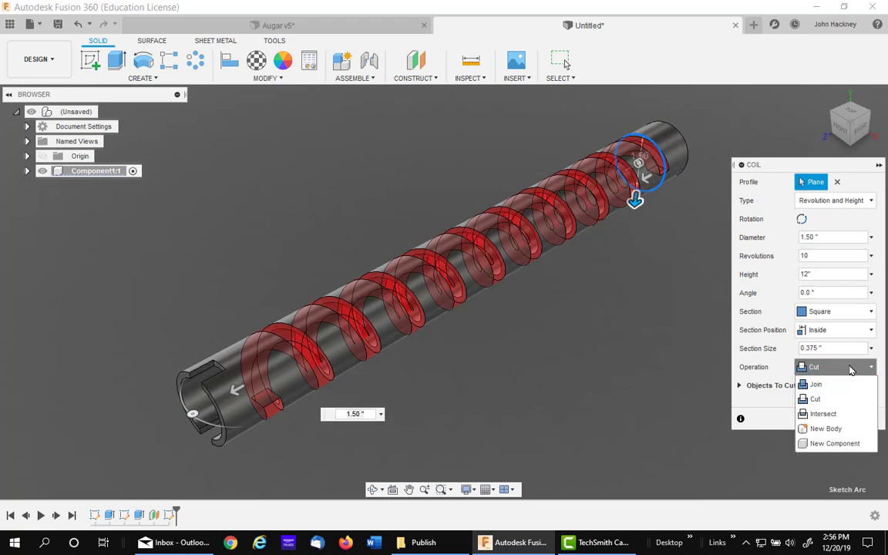
click(826, 429)
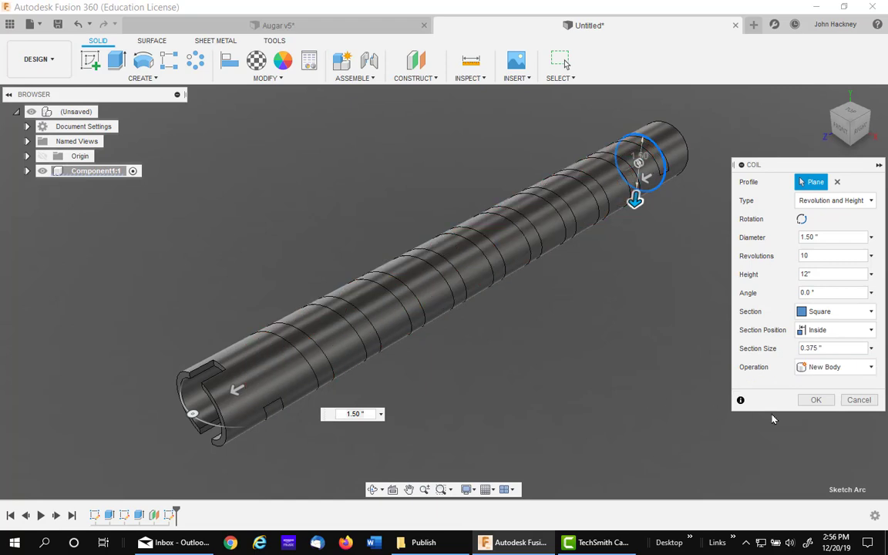
click(815, 399)
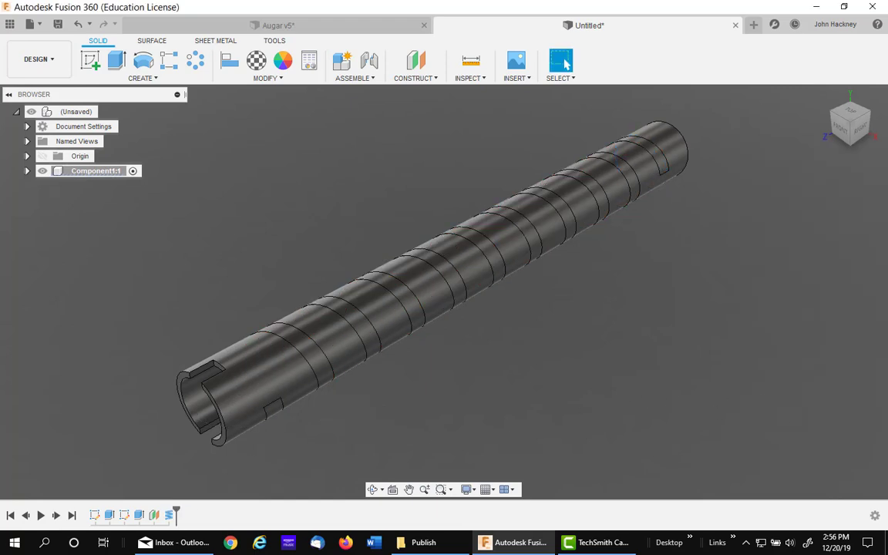
Reopen the coil feature's settings and confirm them unchanged.
right_click(169, 514)
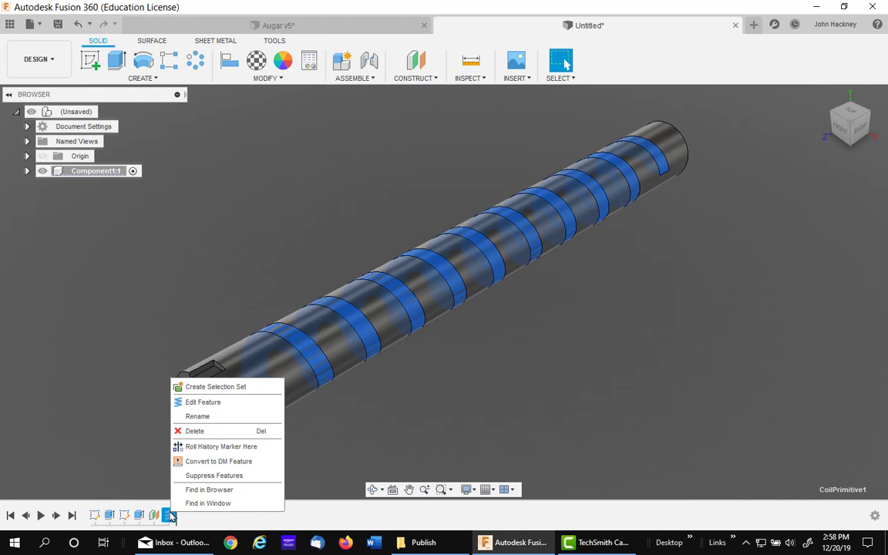
click(220, 402)
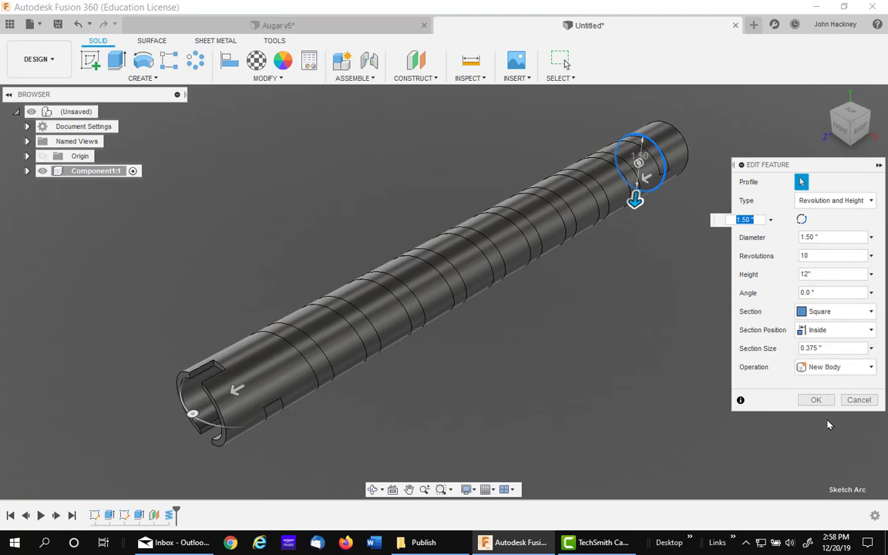
click(818, 400)
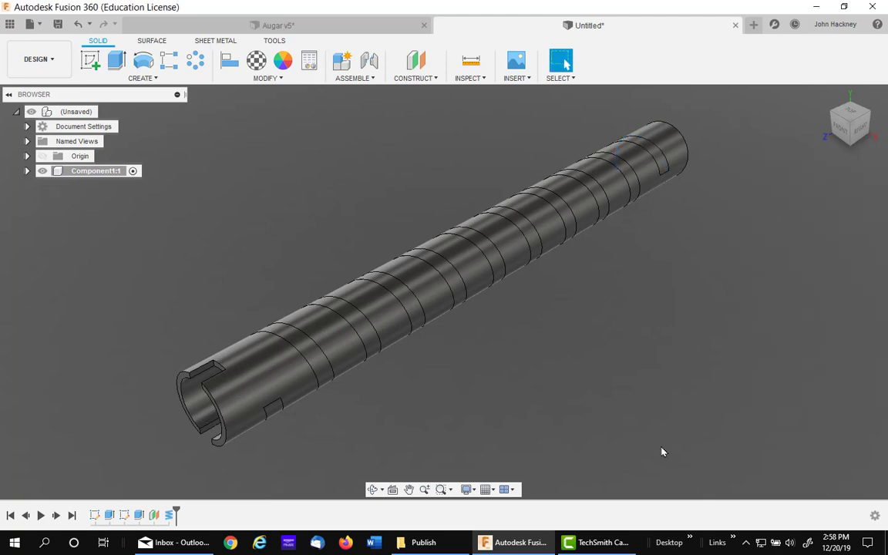
Hide Body1, the tube, in Component1's Bodies folder.
click(26, 171)
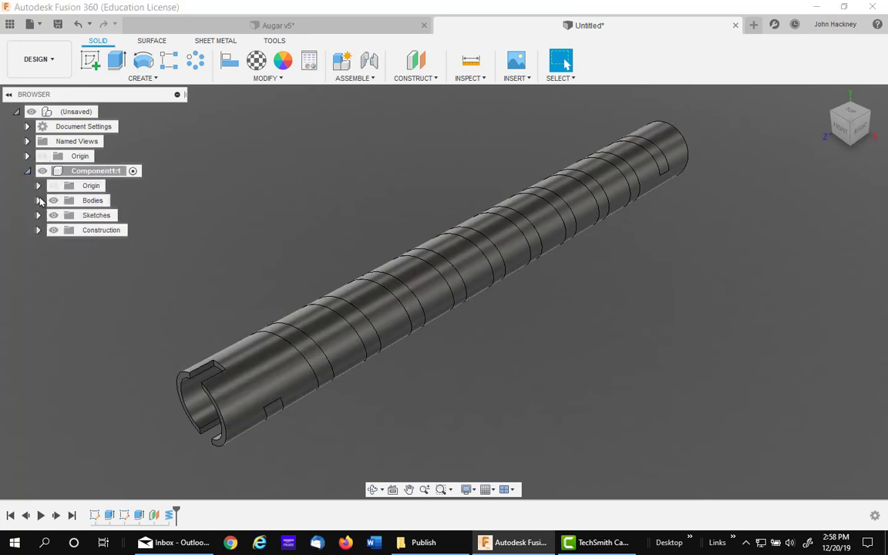
click(38, 201)
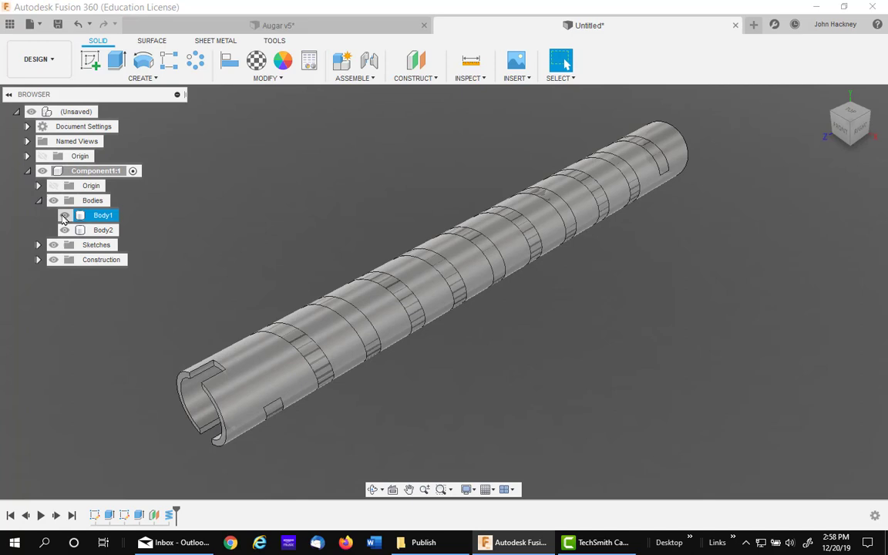
click(65, 215)
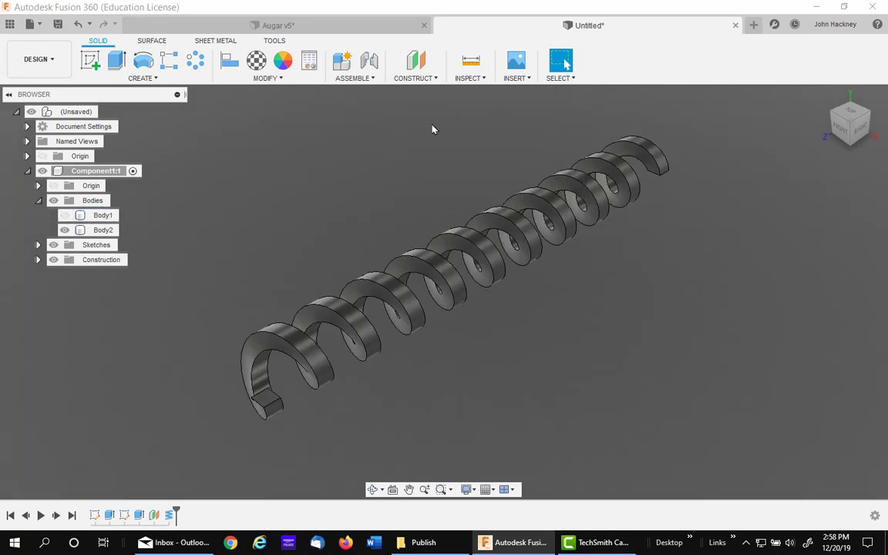
click(665, 161)
Create a plane along the path at the helix's end edge.
click(643, 133)
click(416, 77)
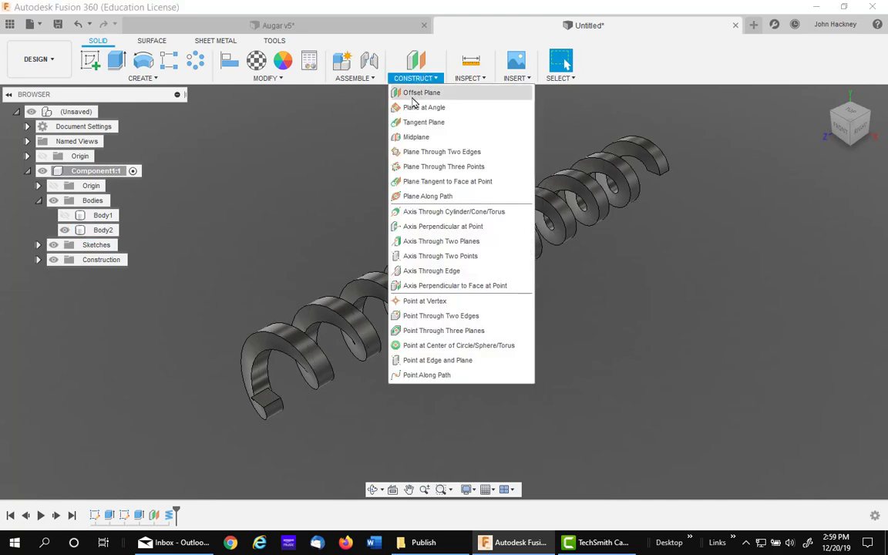
click(428, 197)
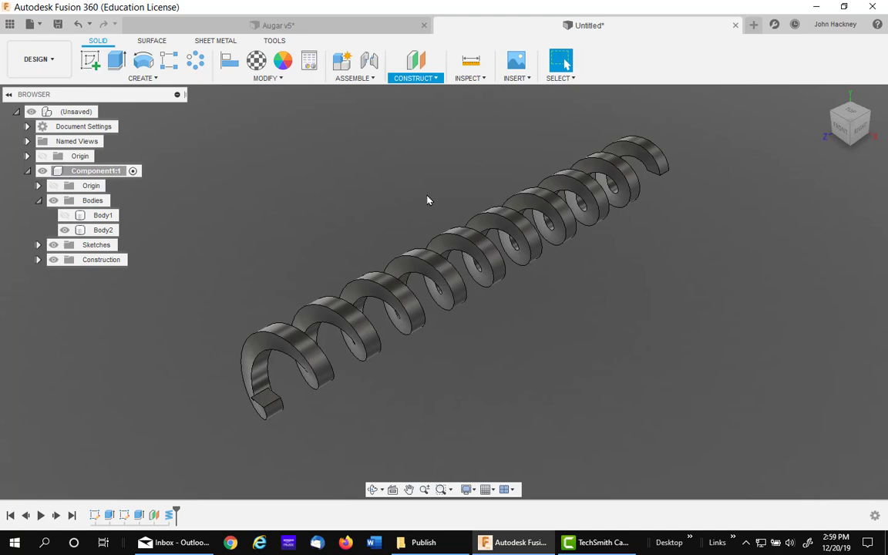
click(645, 140)
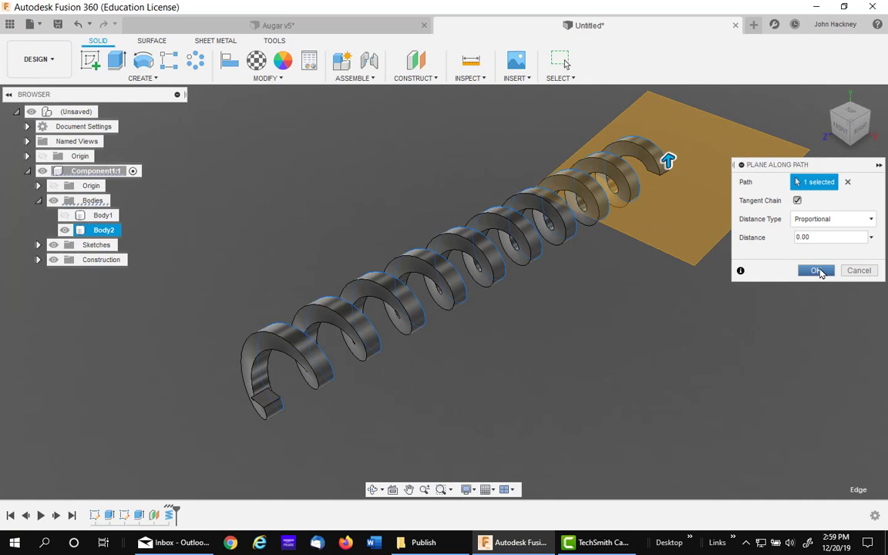
click(819, 271)
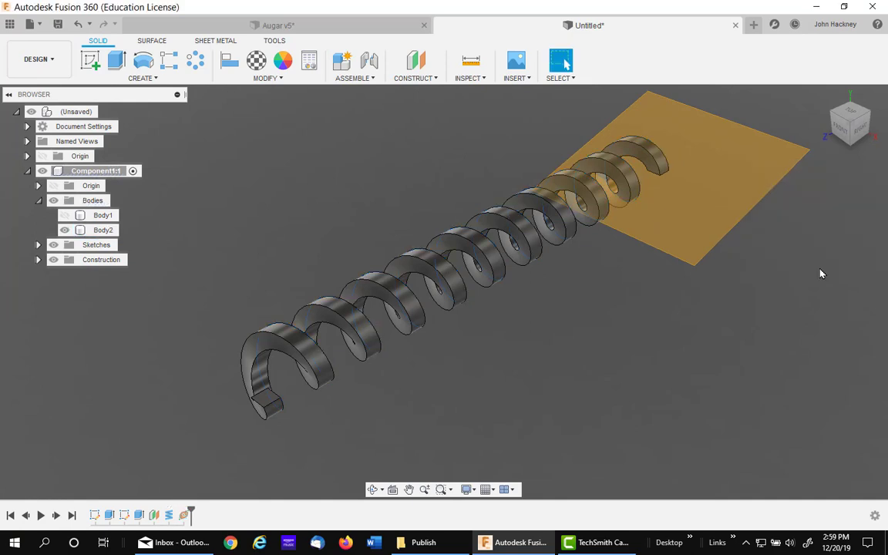
right_click(710, 185)
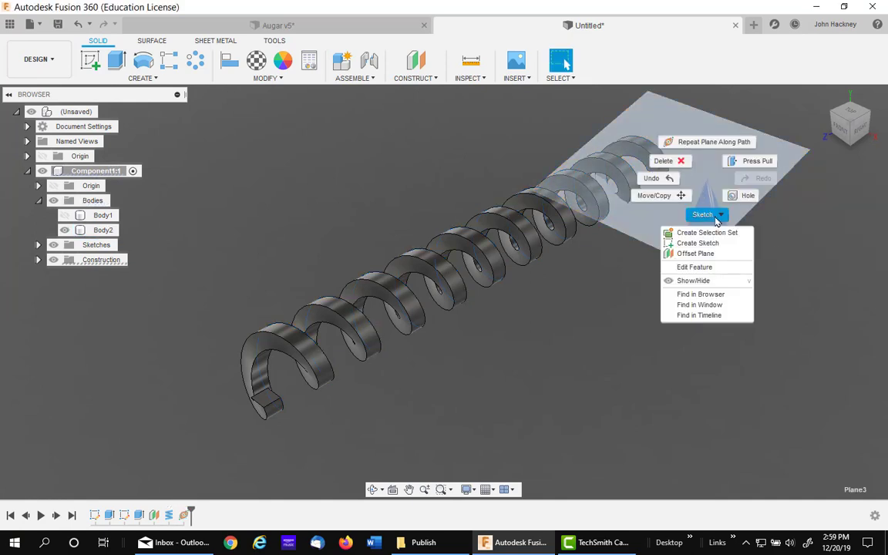
On the new plane, sketch a 2 by 0.125 inch rectangle from the origin.
click(709, 242)
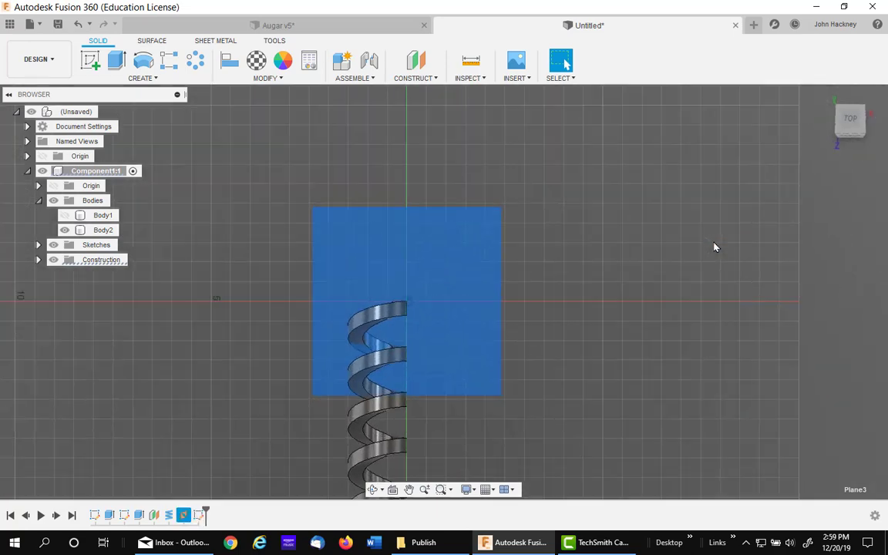
scroll(478, 231, up, 5)
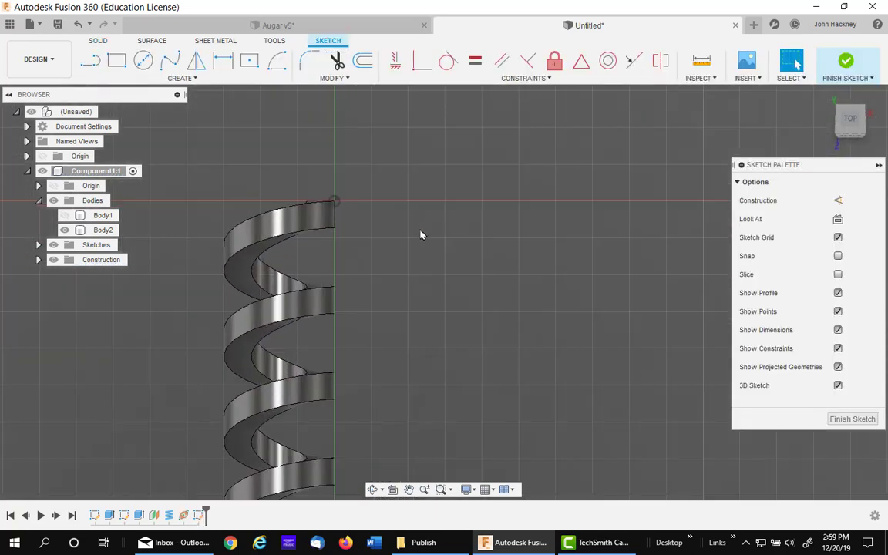
click(117, 60)
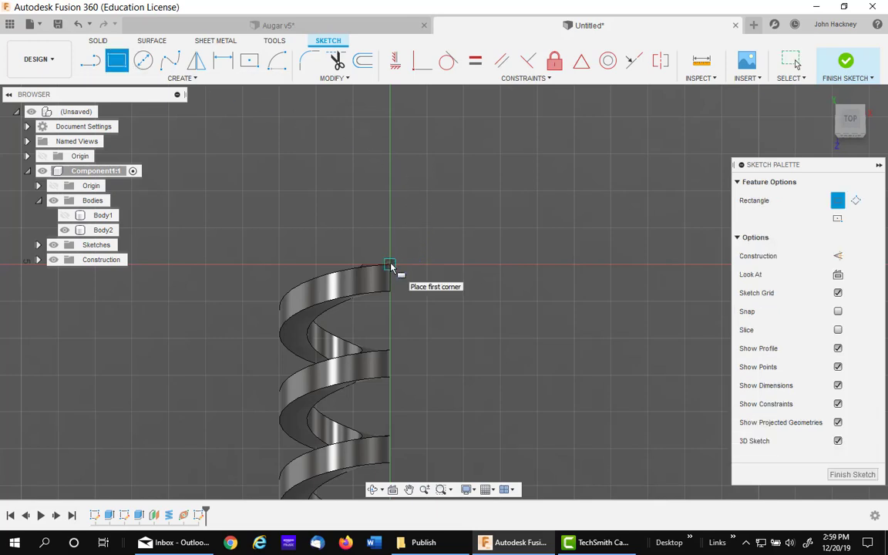
click(390, 264)
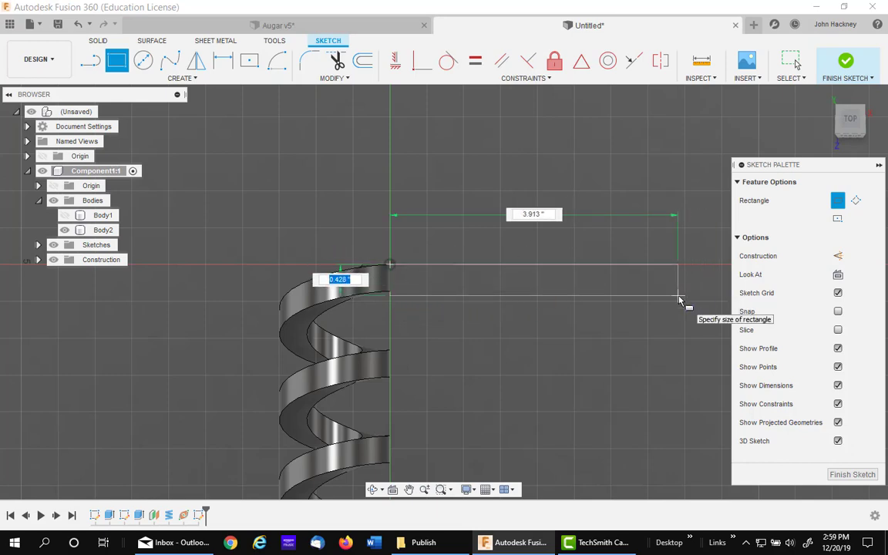
text(.125)
key(Tab)
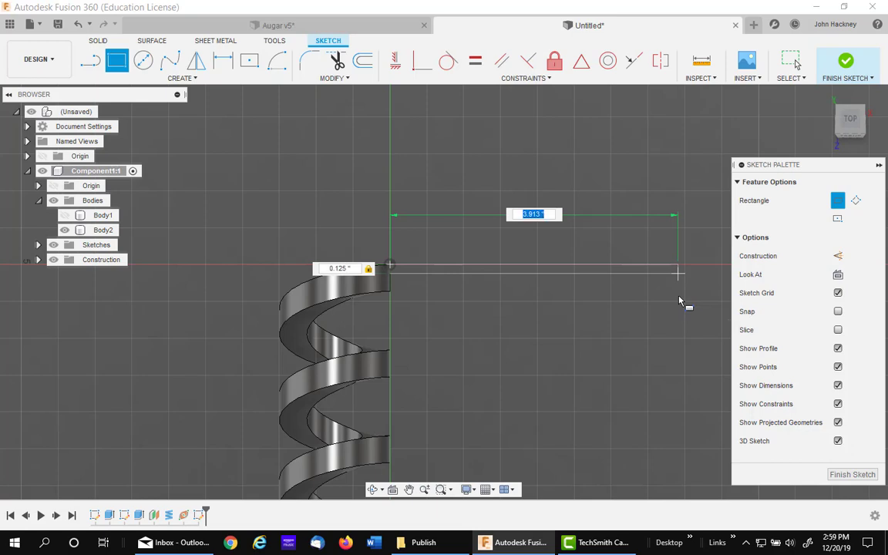
text(2)
key(Tab)
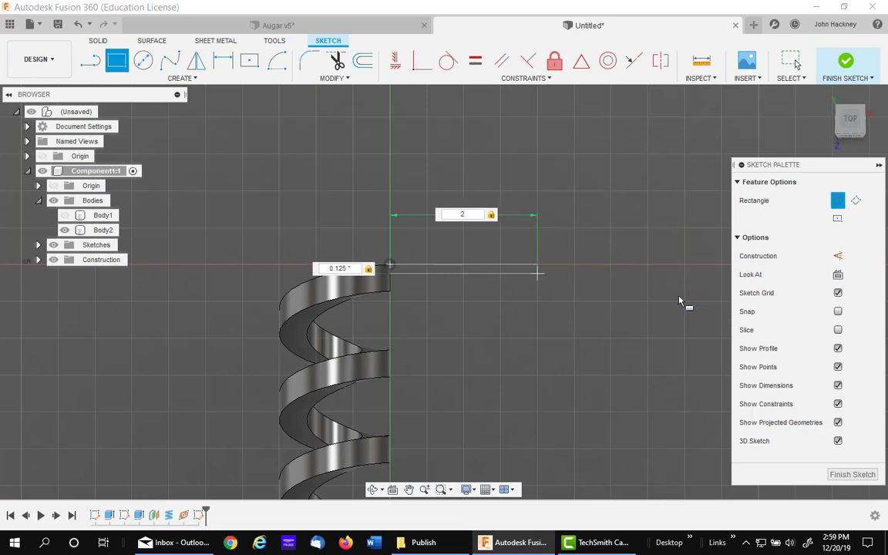
key(Return)
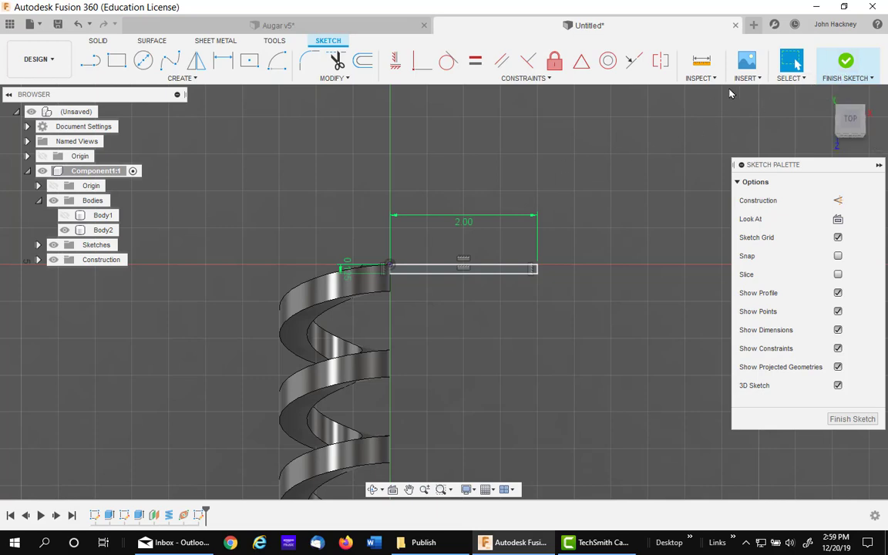
click(845, 62)
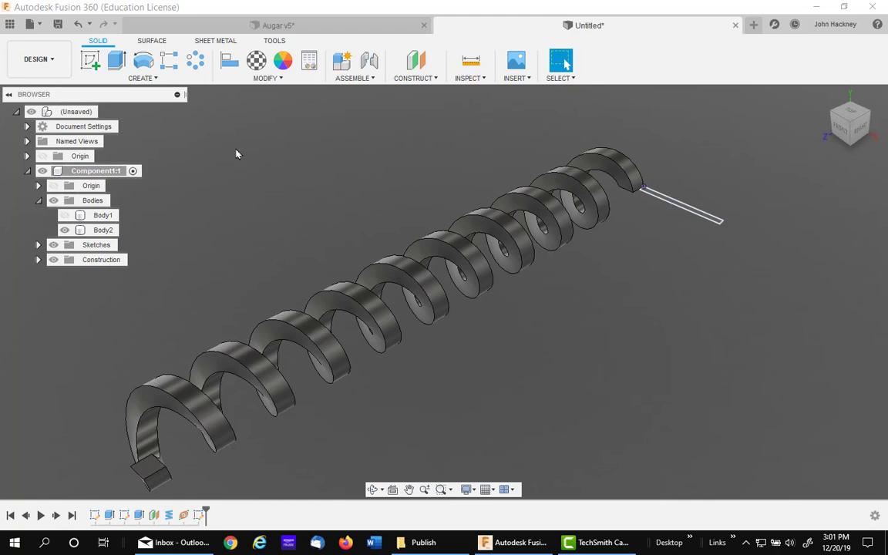
Check helix Body2 in the browser, deselect it, and bring up the CREATE solid features list.
click(103, 230)
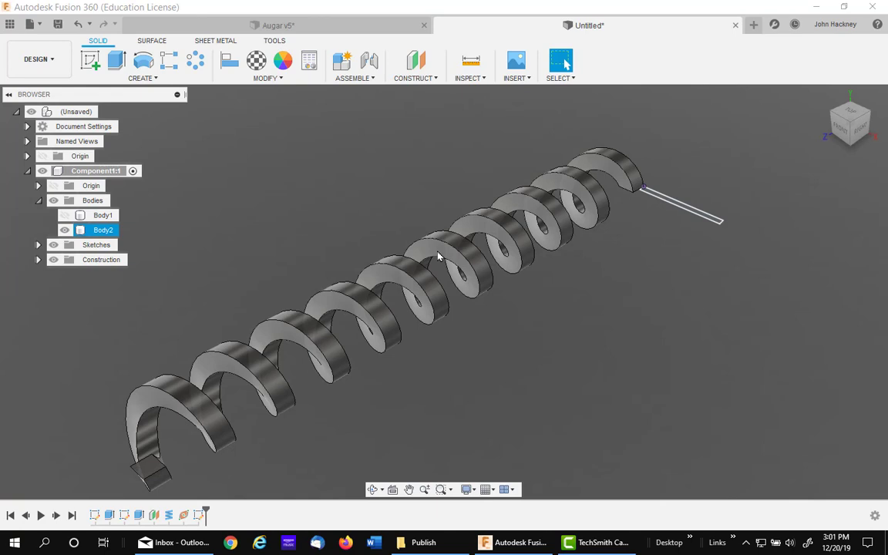
click(364, 233)
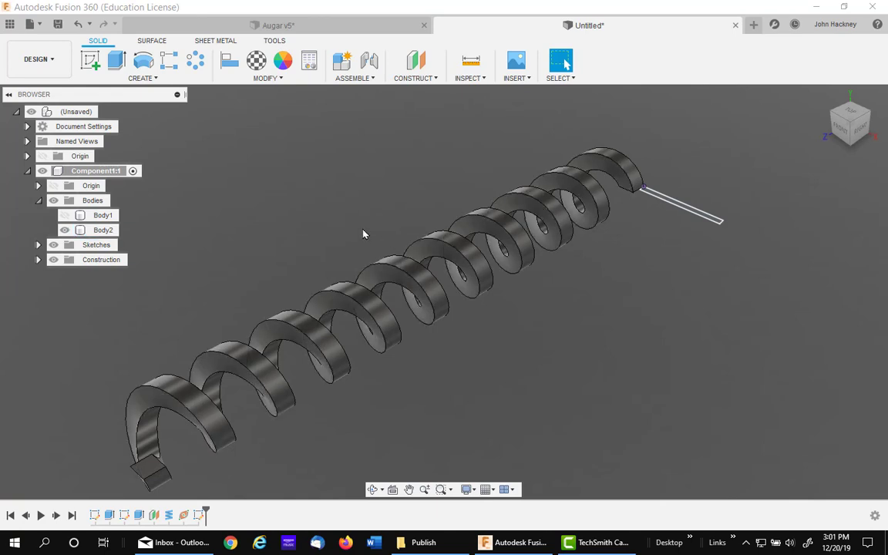
click(151, 79)
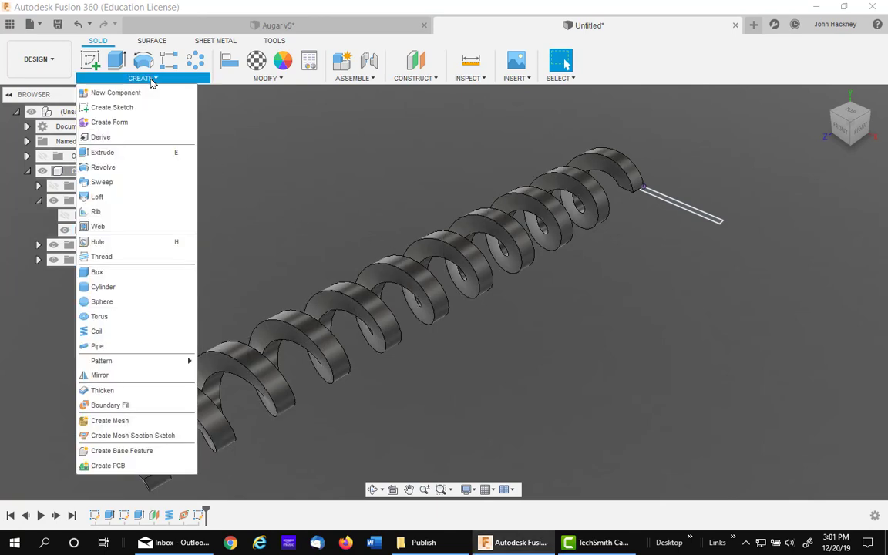
Sweep the thin rectangle along the helix edge (Path + Guide Surface) as new body Body3.
click(100, 182)
middle_drag(537, 141, 502, 124)
click(625, 211)
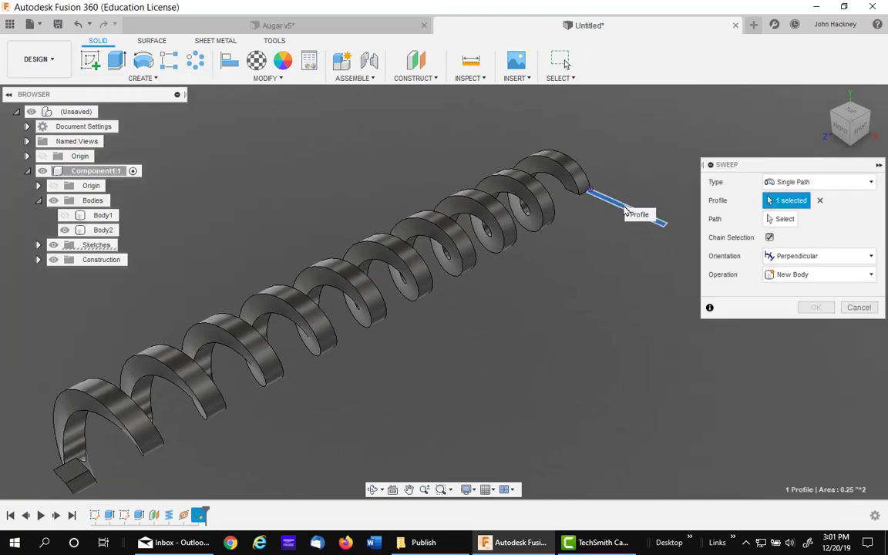
click(870, 183)
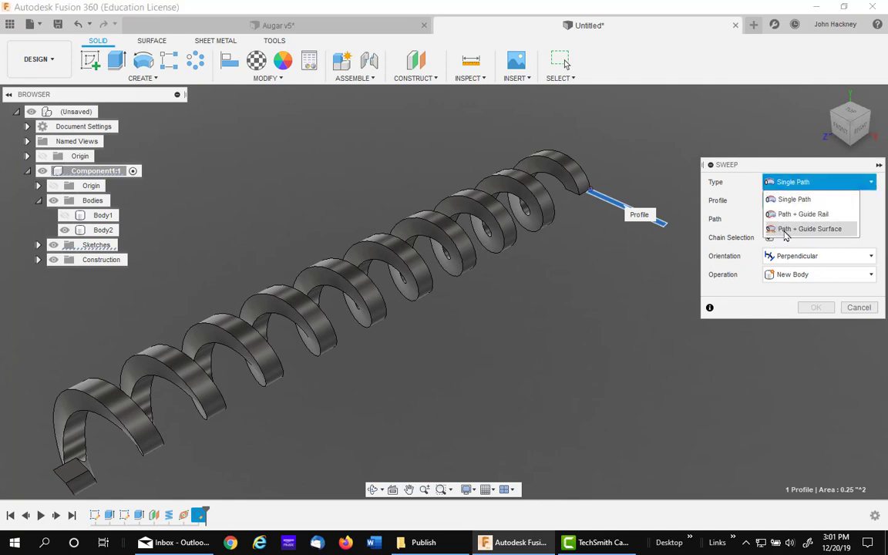
click(785, 229)
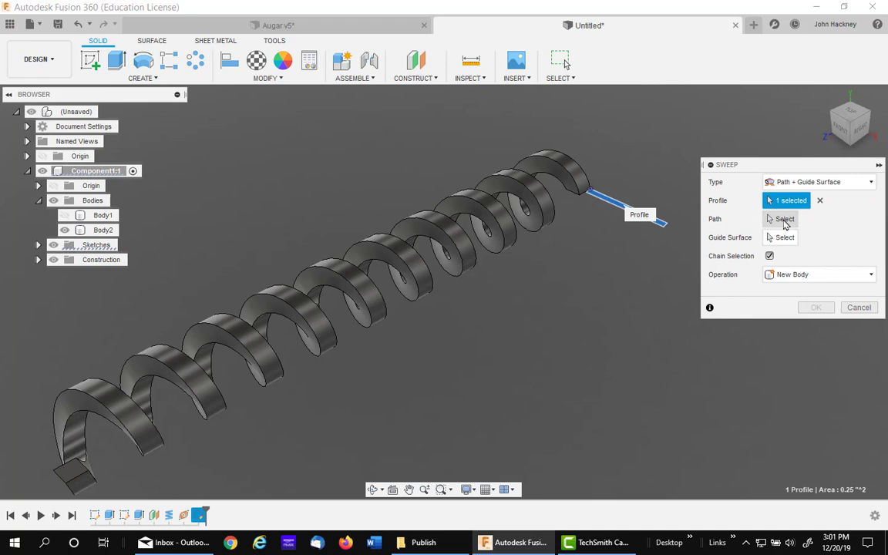
click(784, 221)
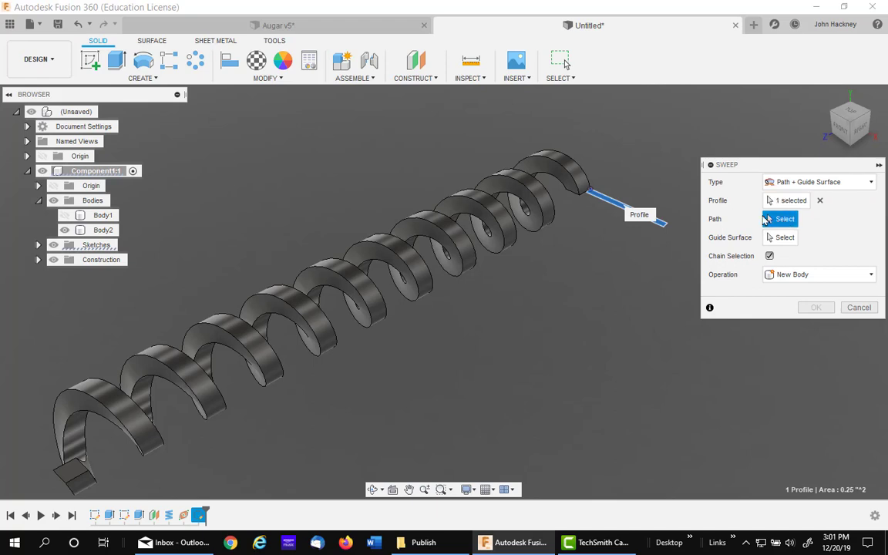
click(584, 168)
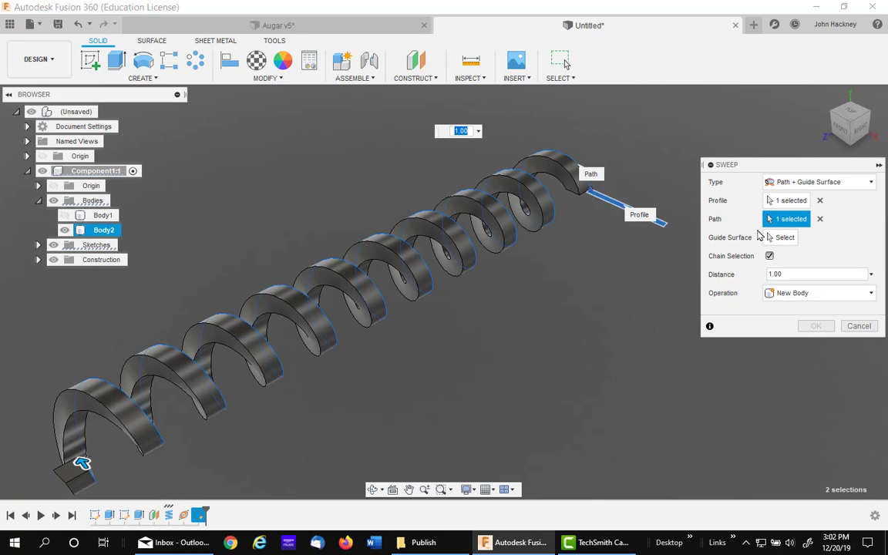
click(781, 237)
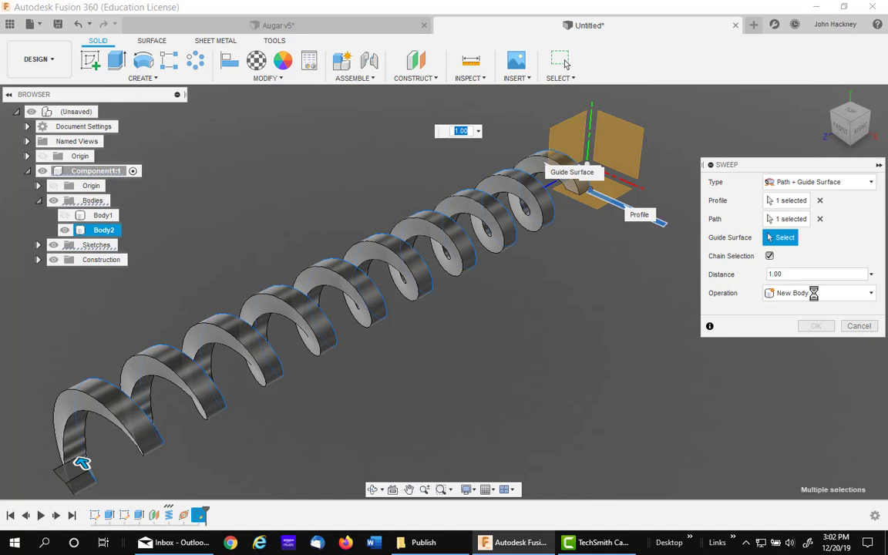
click(815, 298)
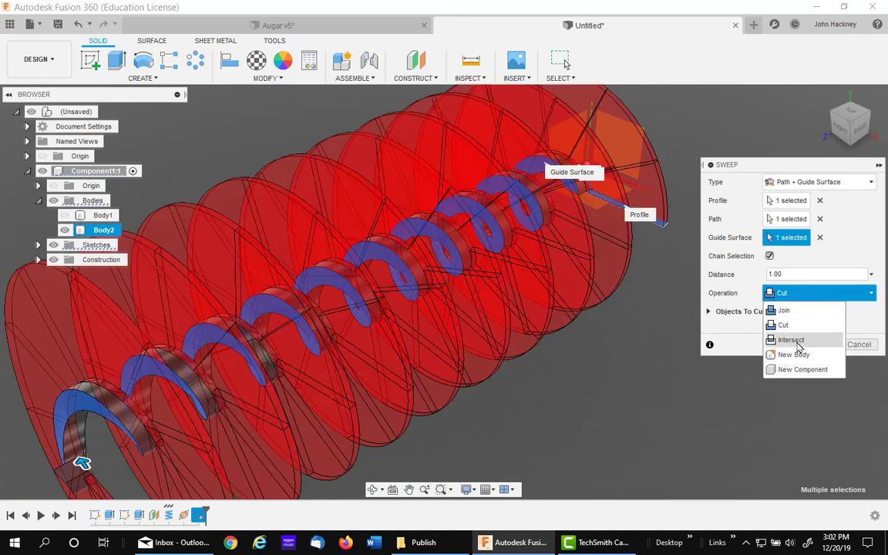
click(691, 362)
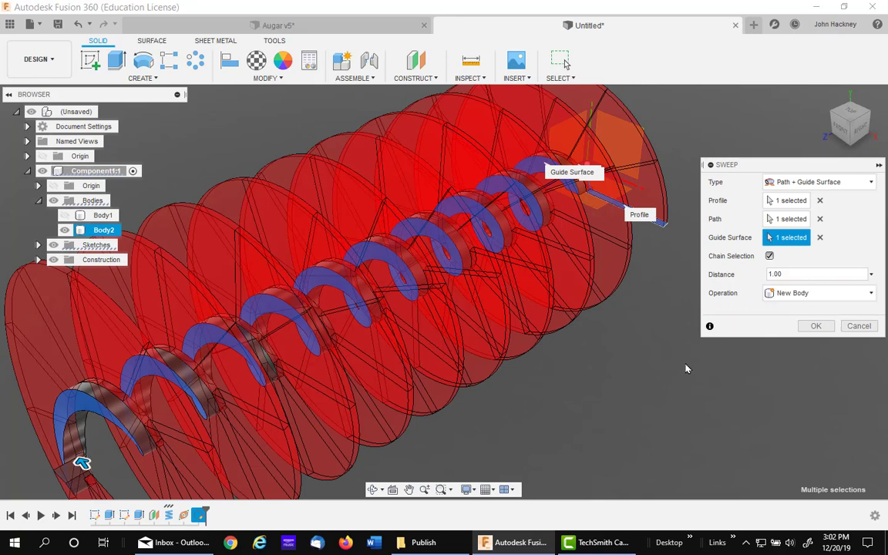
click(816, 344)
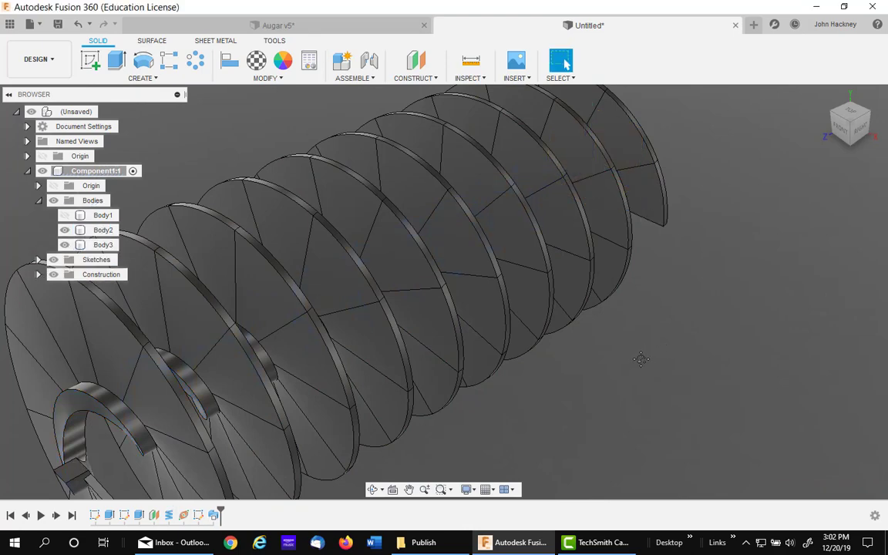
Hide helix Body2, show shaft tube Body1, and glance at the Augar v5 document before returning to Untitled.
middle_drag(638, 362, 730, 312)
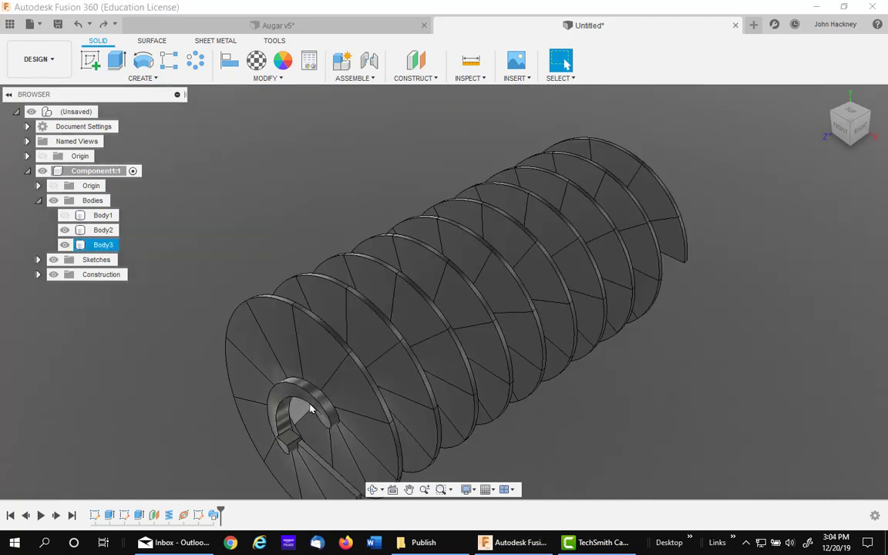
click(66, 234)
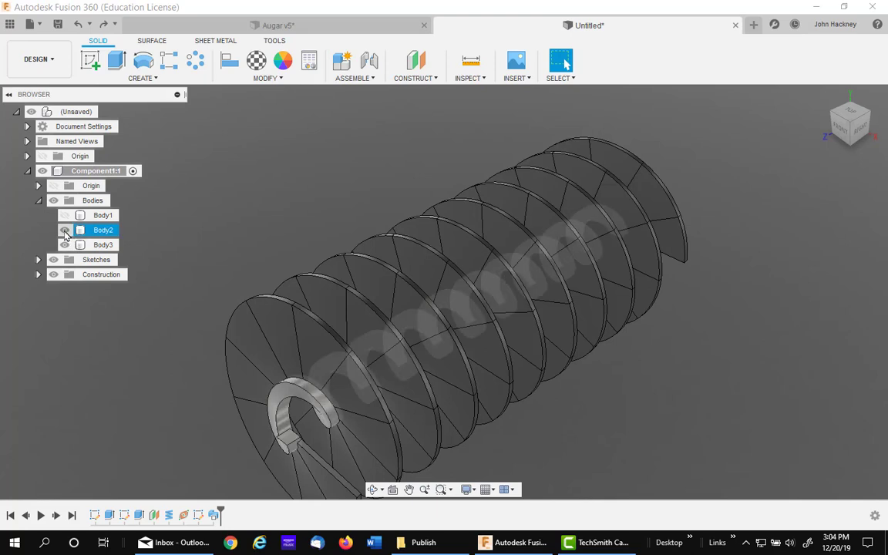
click(65, 229)
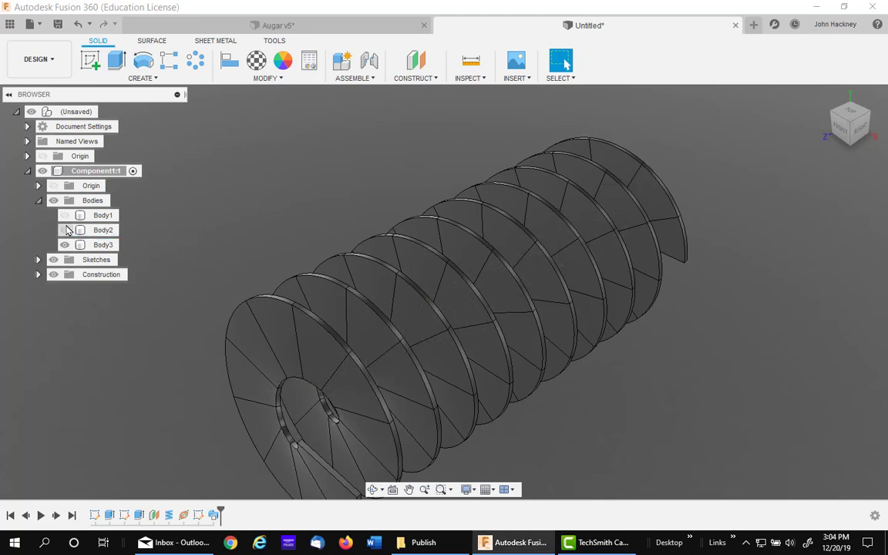
click(64, 215)
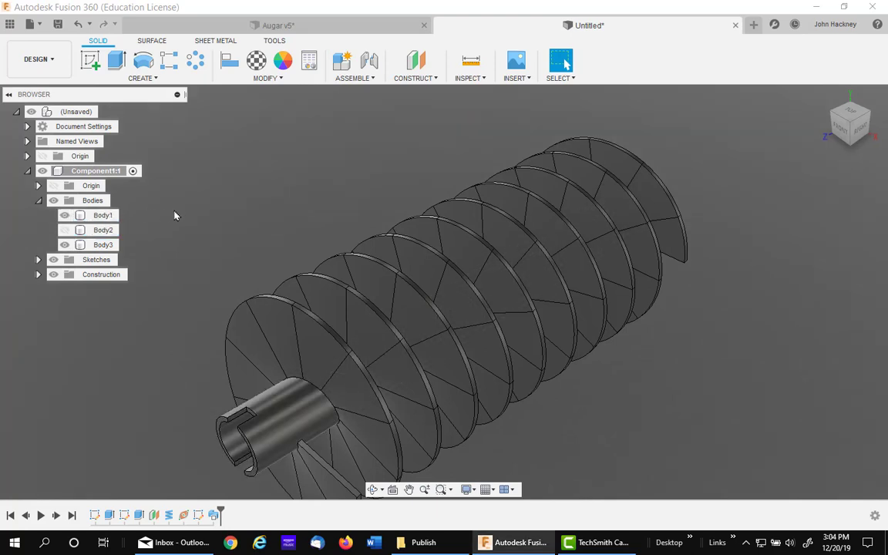
click(281, 25)
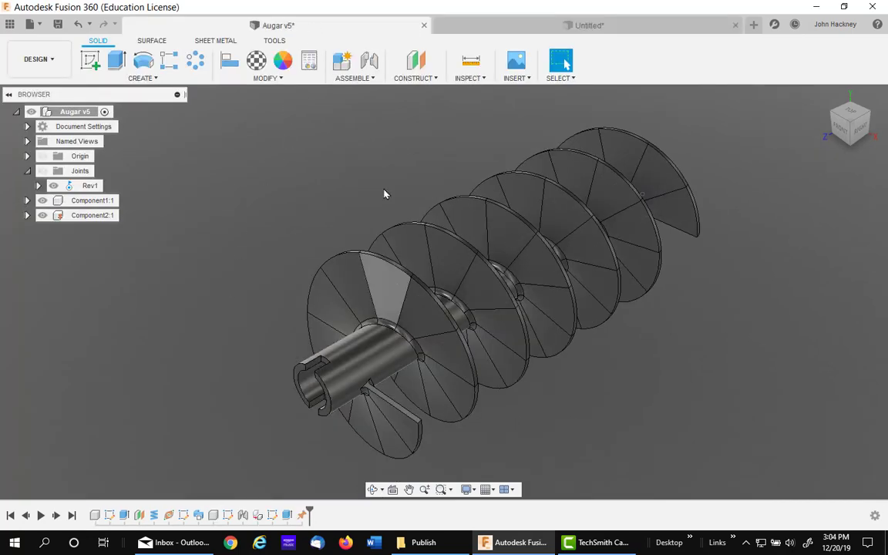
click(494, 25)
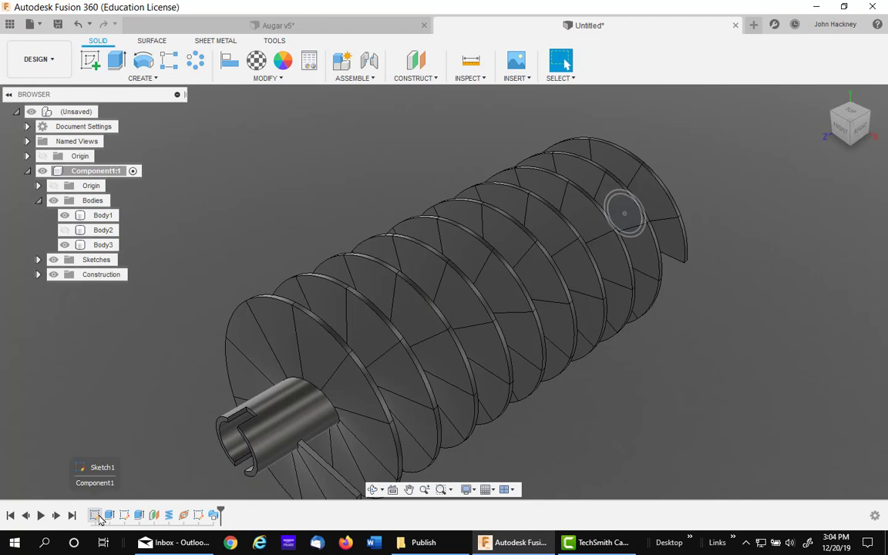
Reopen Sketch5 and draw a 0.125 in vertical line from the rectangle's left corner.
right_click(199, 519)
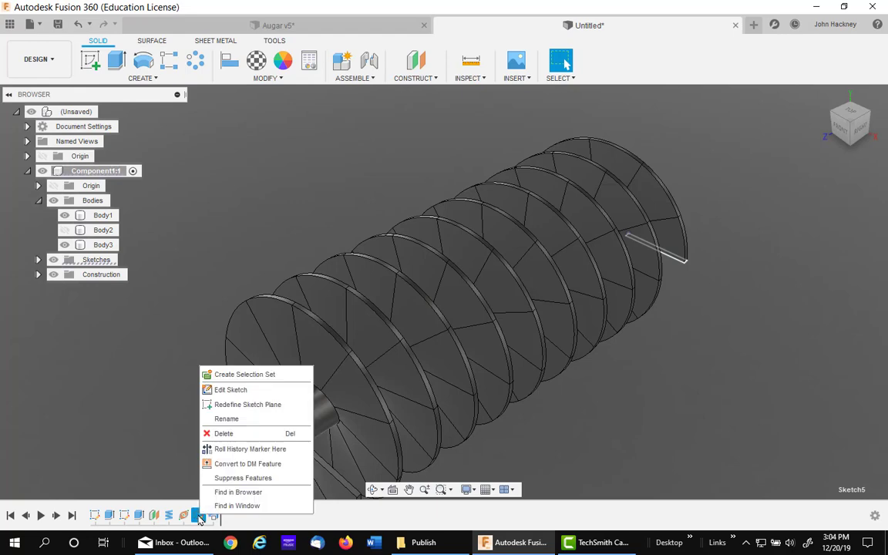
click(225, 391)
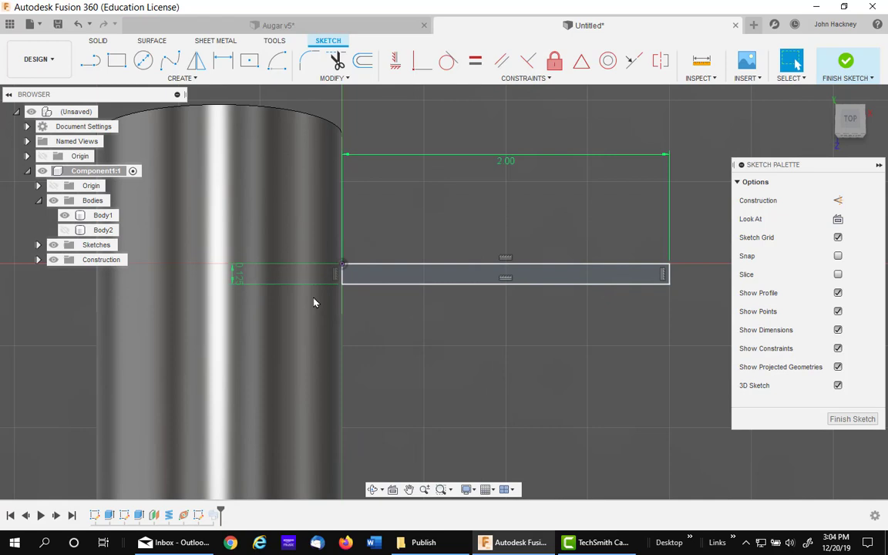
click(90, 61)
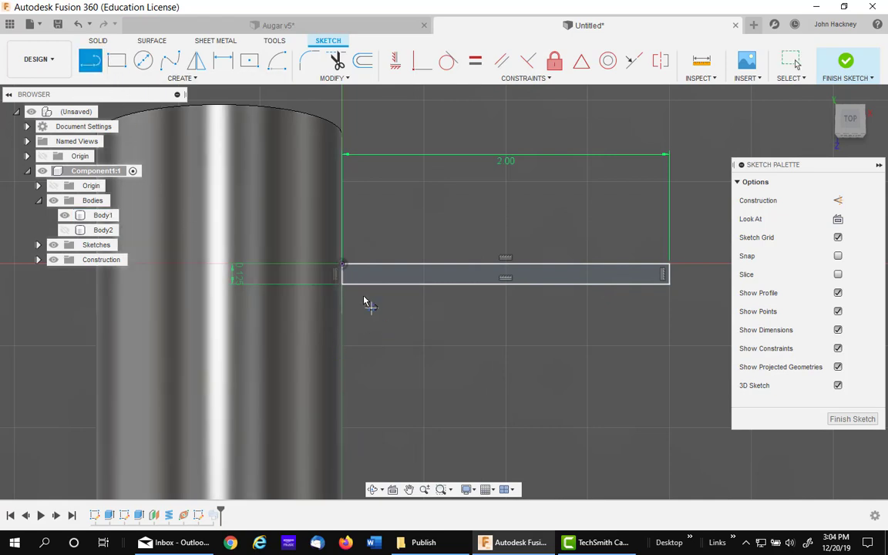
click(342, 276)
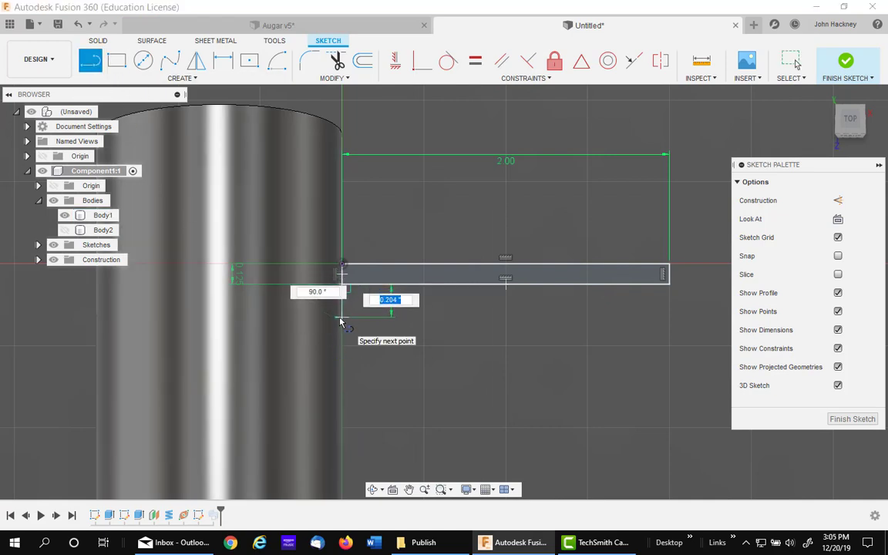
key(BackSpace)
text(.125)
key(Tab)
key(Return)
key(Escape)
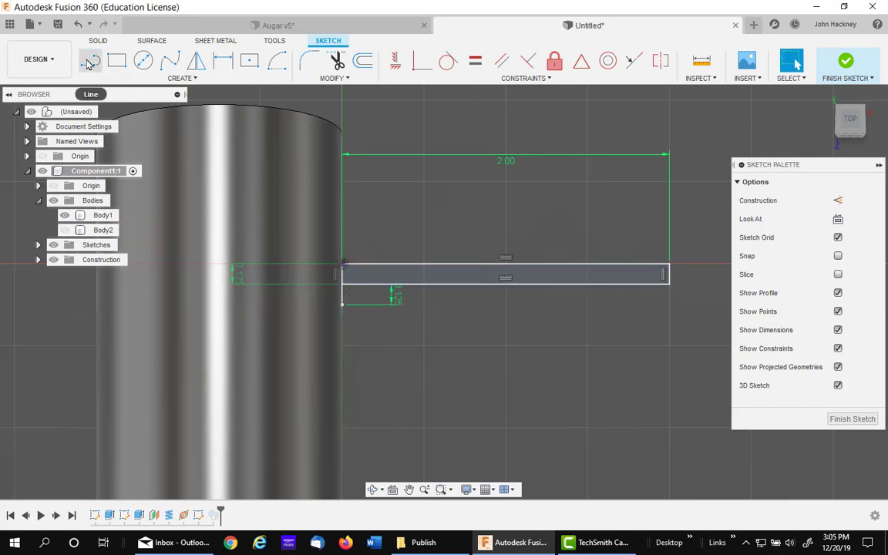
Draw a short dashed construction line inside the rectangle from its left end.
click(91, 63)
key(x)
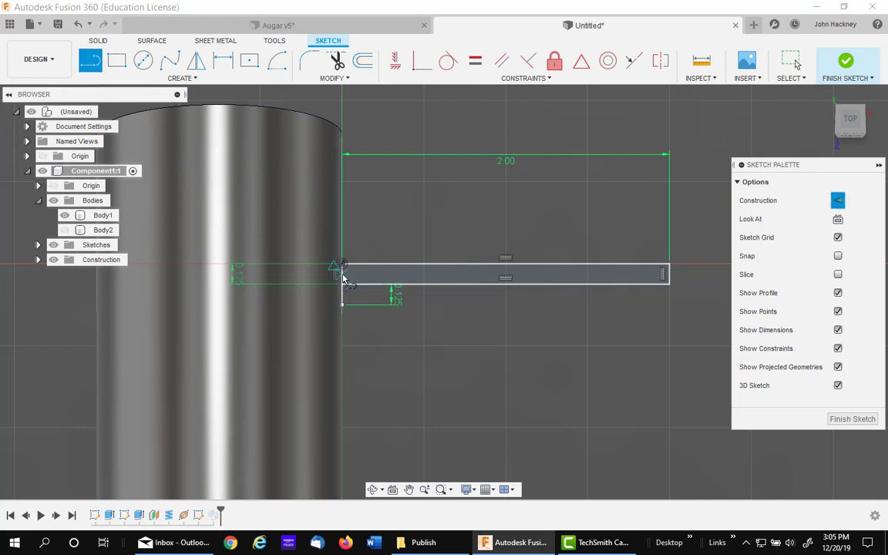
click(346, 274)
click(375, 274)
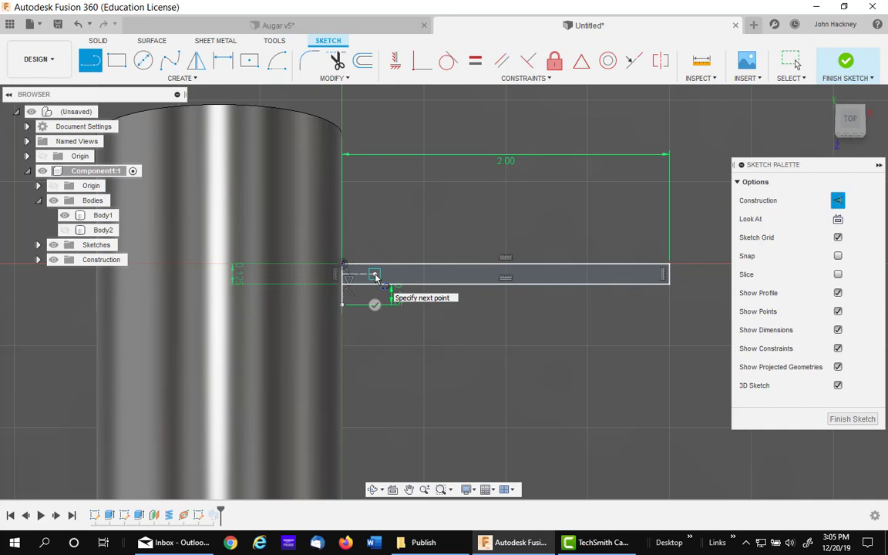
key(Escape)
key(x)
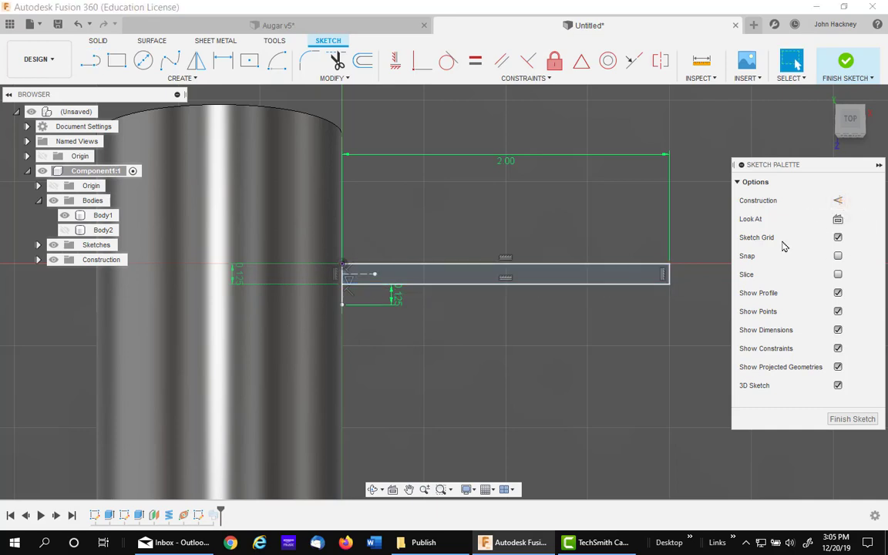
click(176, 78)
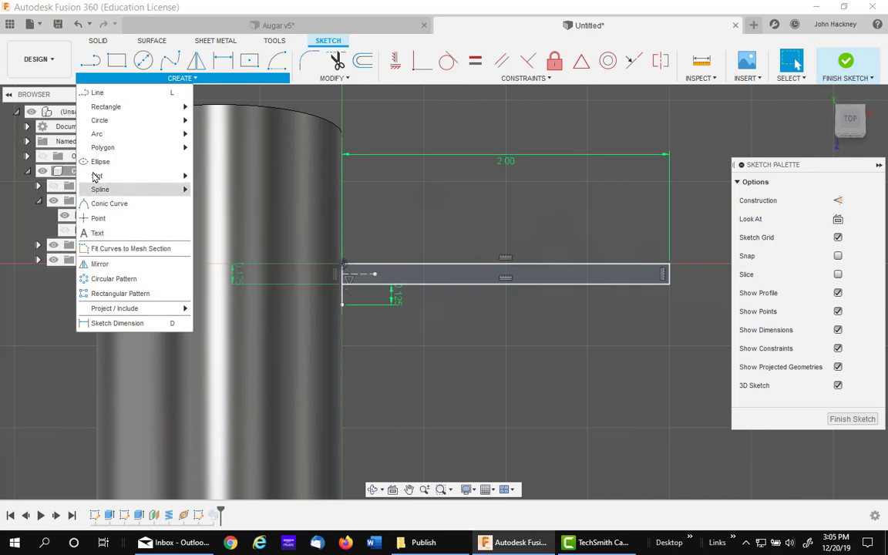
Draw a three-point arc from the vertical line's bottom to the rectangle's lower edge.
mouse_move(94, 136)
click(208, 136)
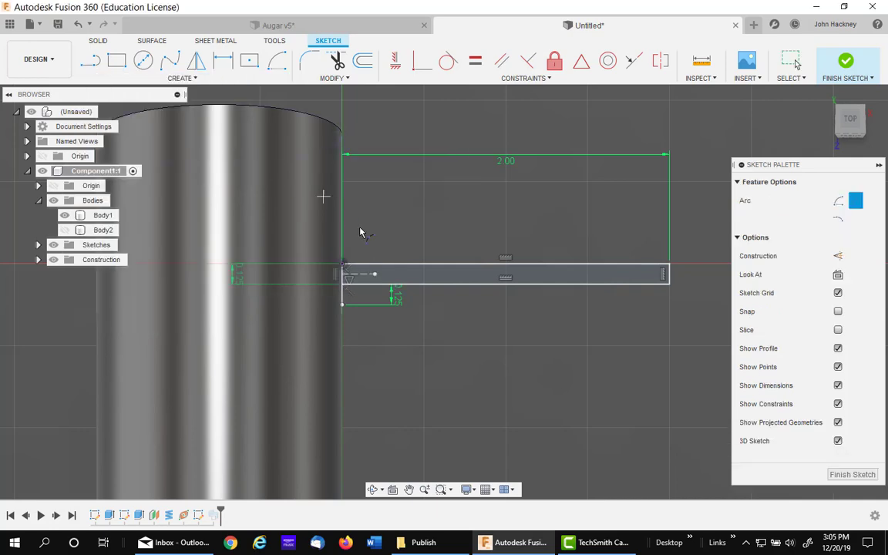
scroll(373, 289, up, 1)
scroll(367, 300, up, 2)
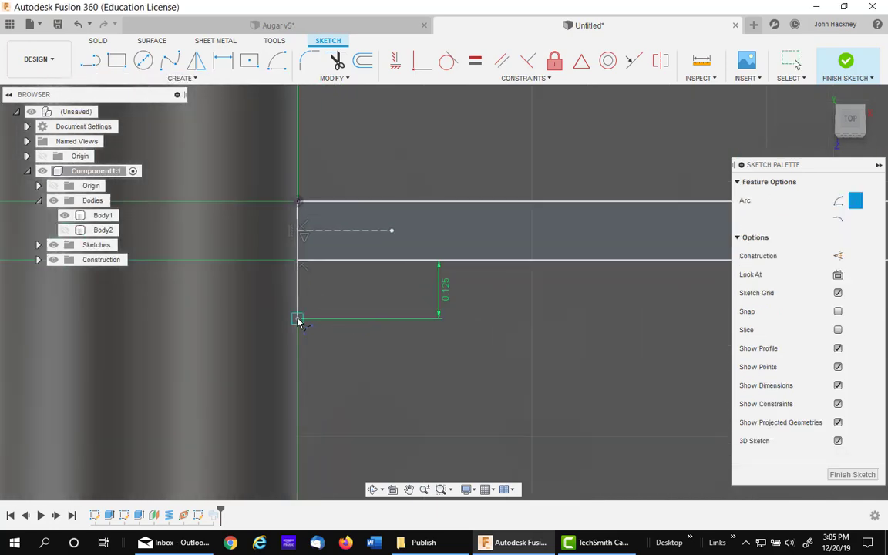
click(298, 317)
click(401, 260)
click(336, 286)
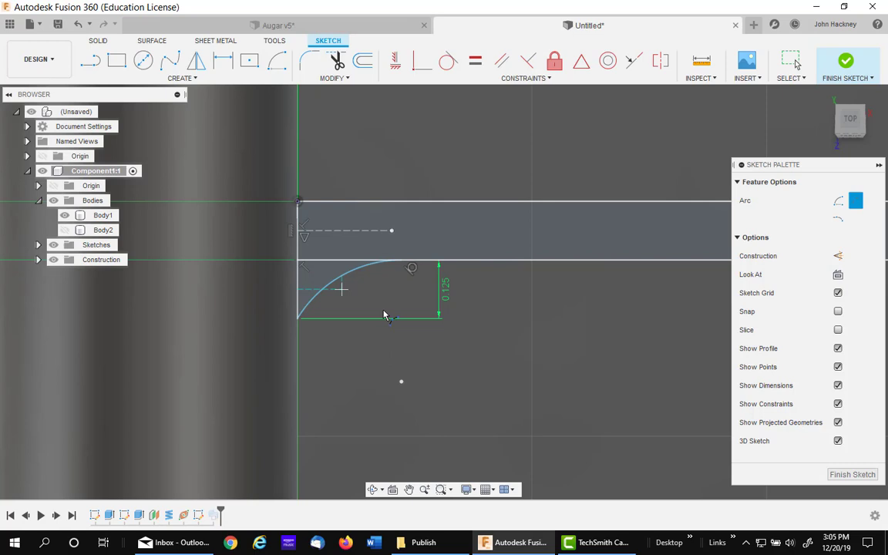
Dimension the arc's radius to 0.125.
click(223, 60)
click(339, 285)
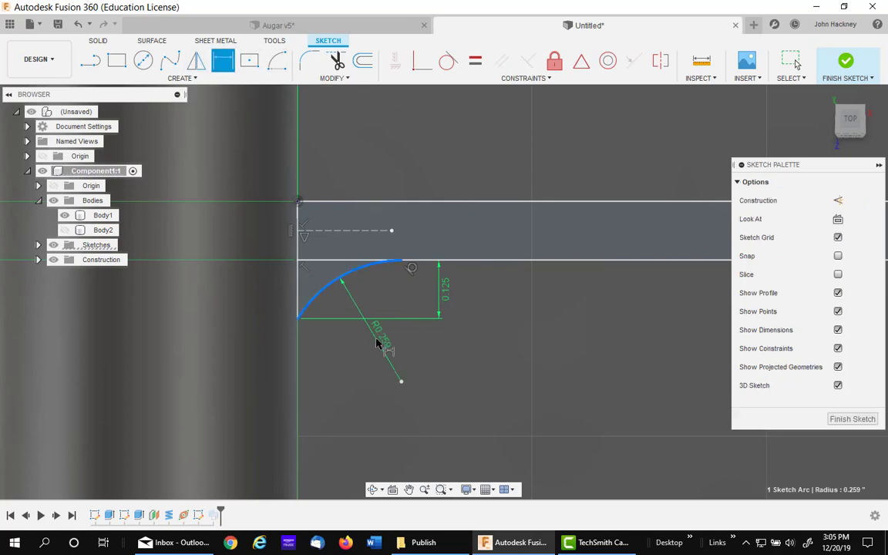
click(377, 339)
key(BackSpace)
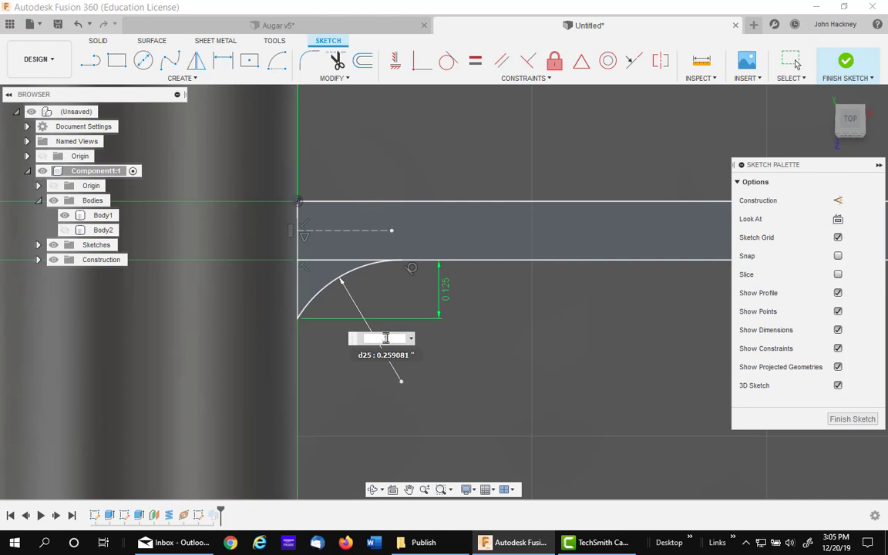
key(Return)
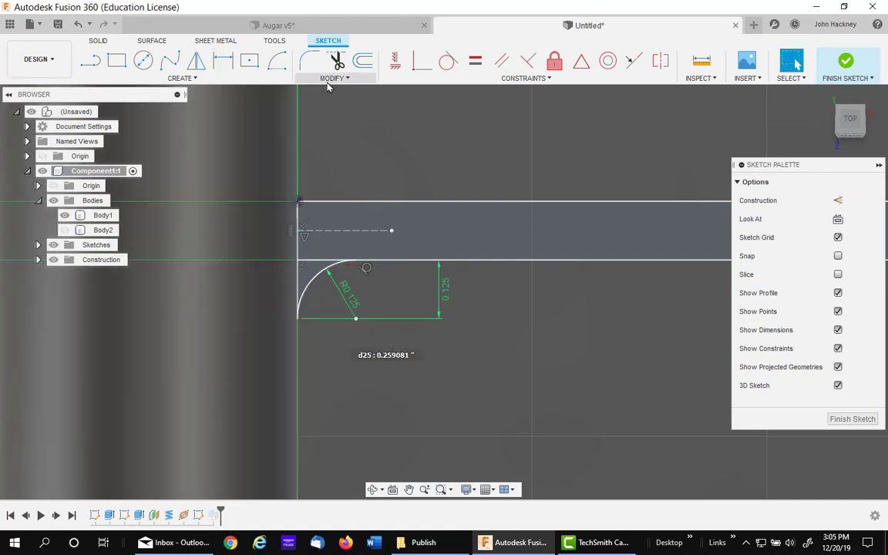
key(Escape)
Mirror the arc and vertical line about the construction line, then finish the sketch.
click(196, 60)
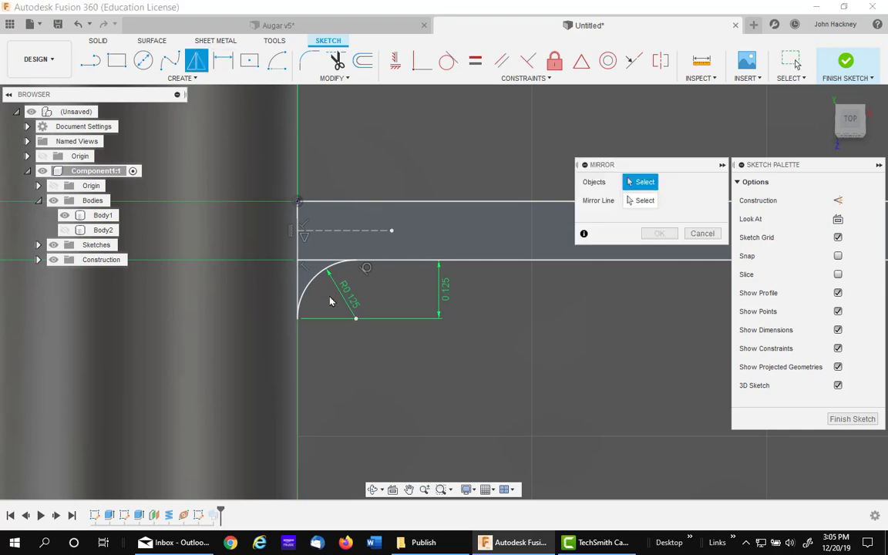
click(301, 287)
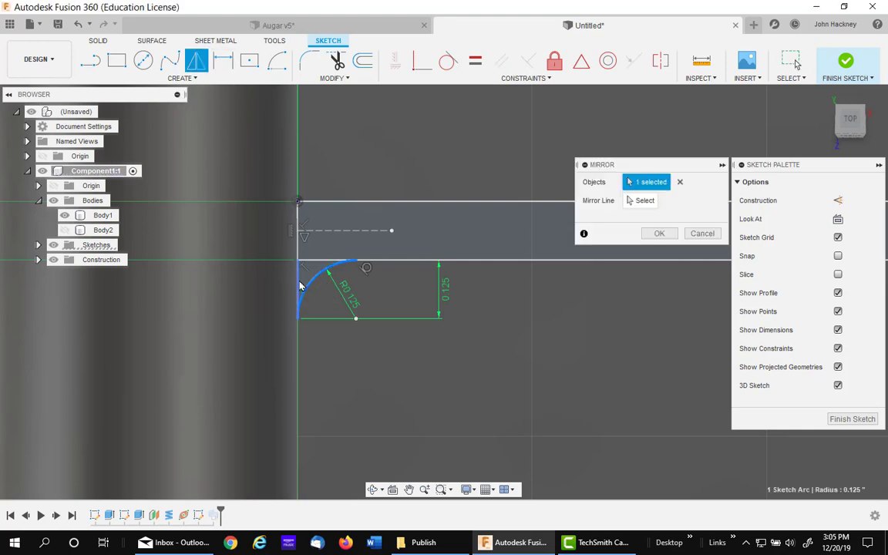
click(300, 277)
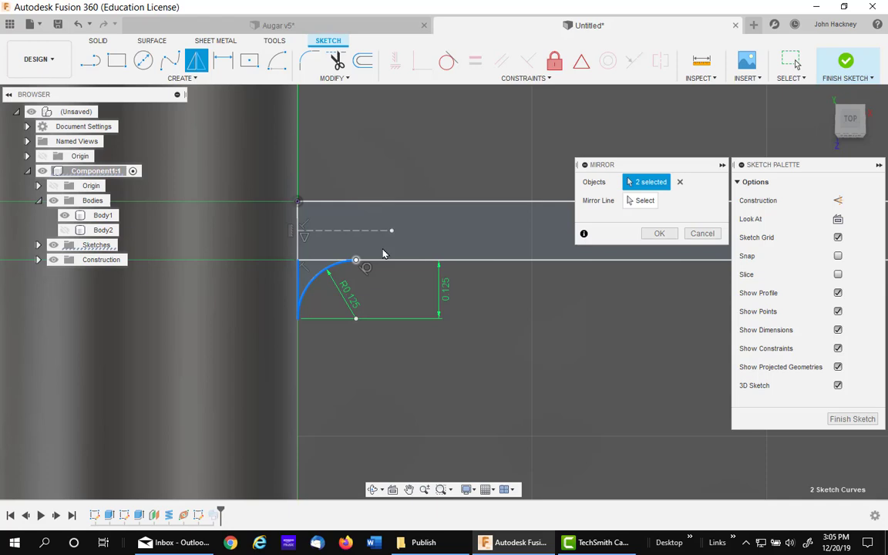
click(641, 200)
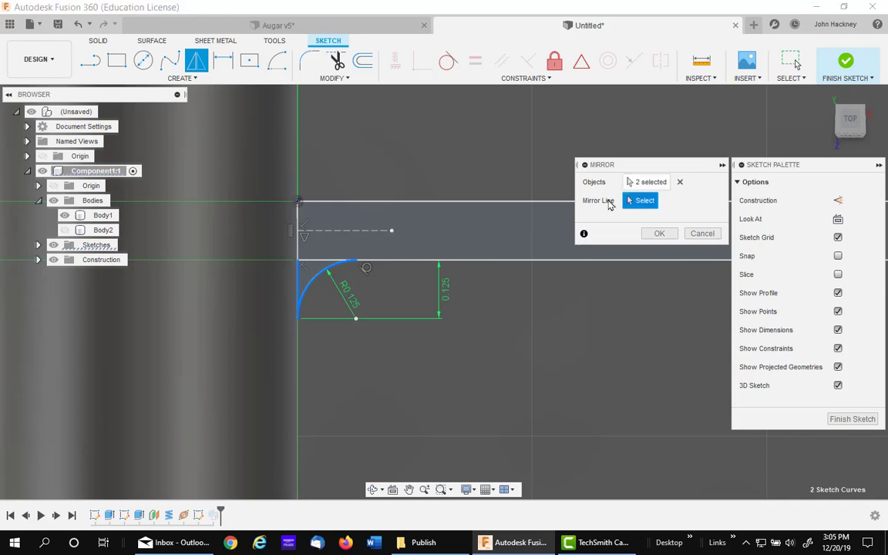
click(366, 232)
click(651, 234)
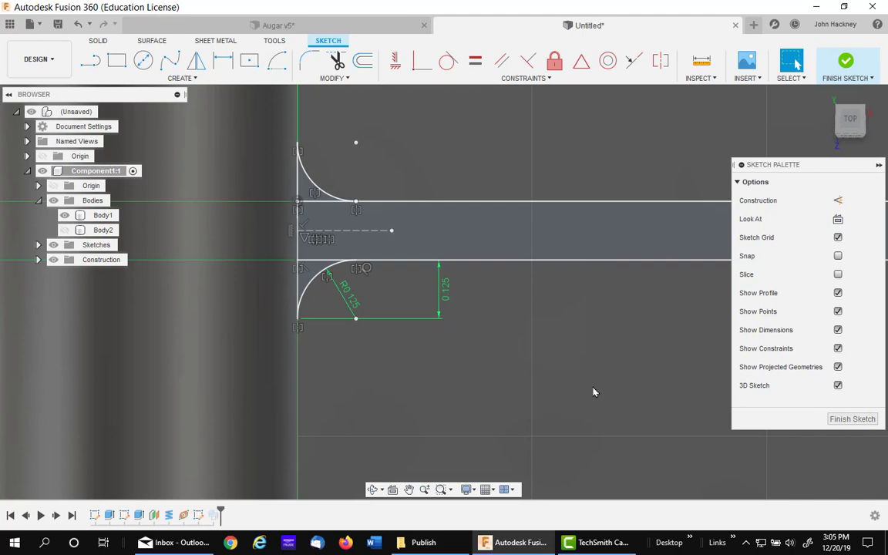
click(851, 419)
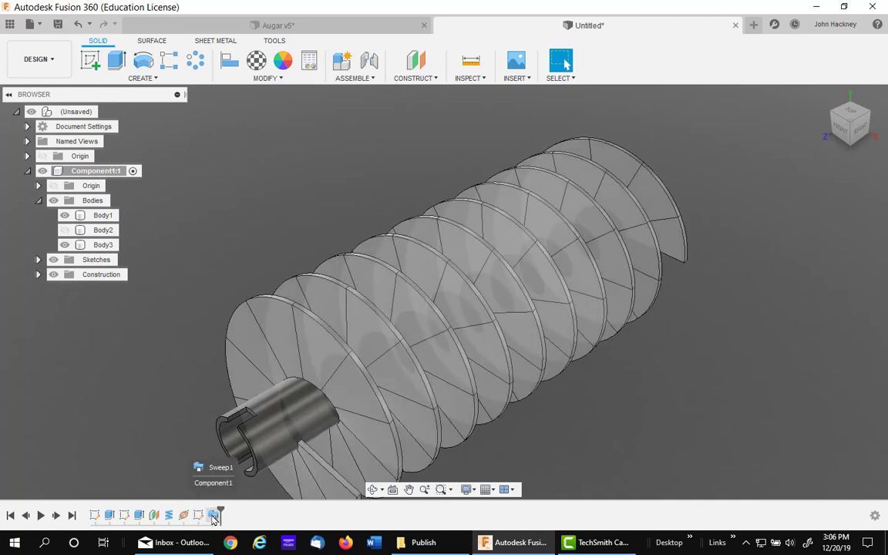
Edit Sweep1 to use the new flared profiles, then fit the whole auger in view.
right_click(215, 518)
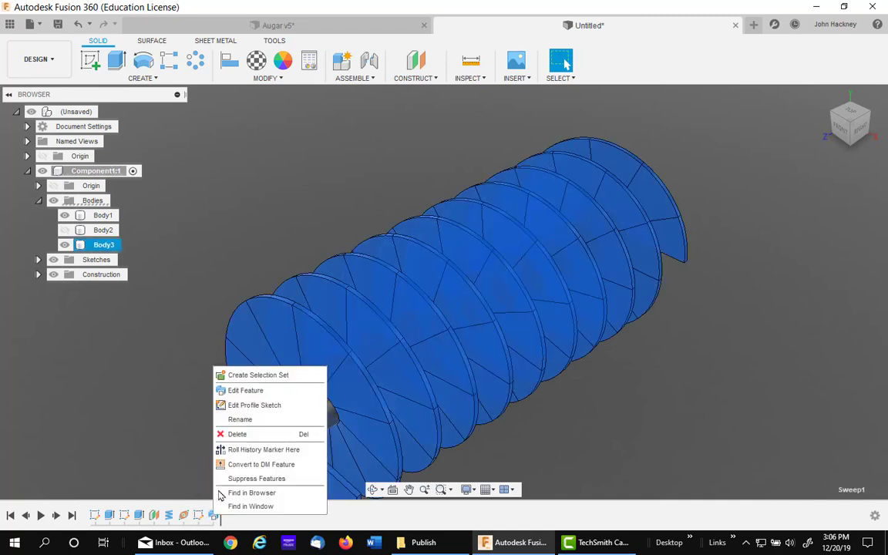
click(245, 389)
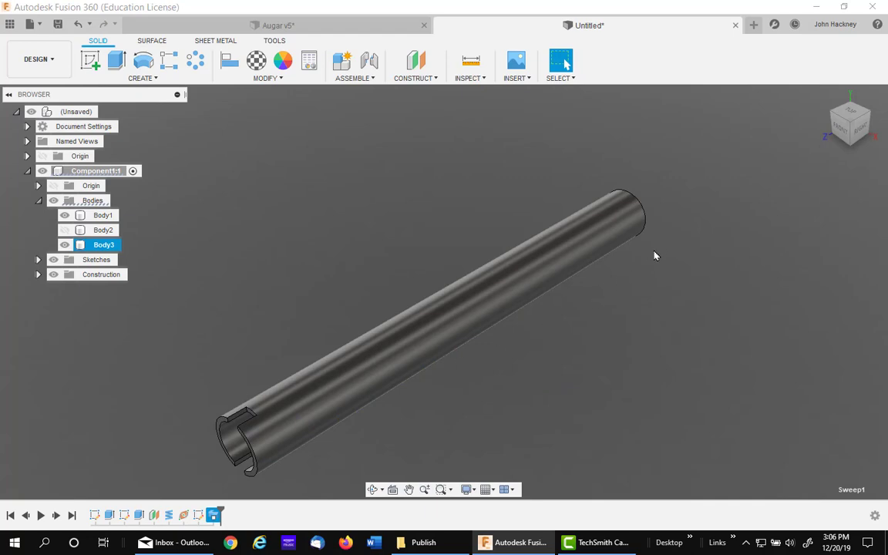
scroll(647, 224, up, 10)
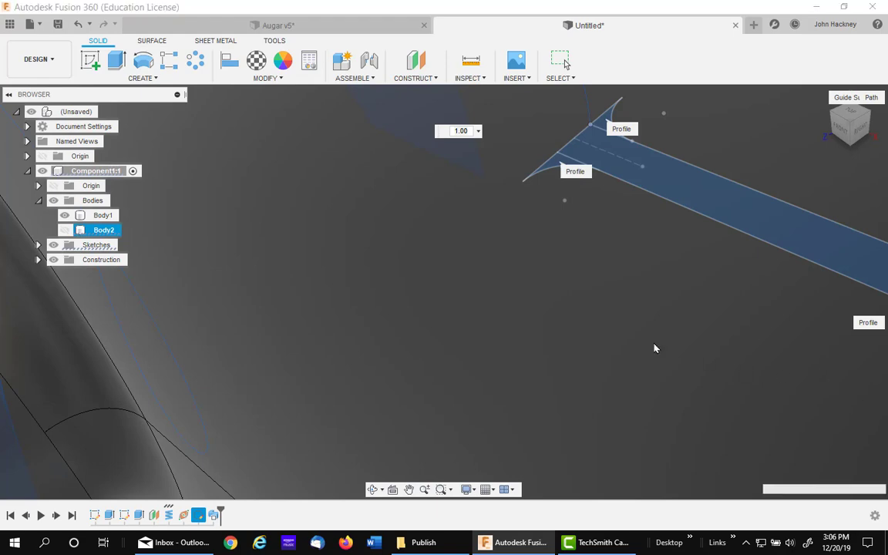
scroll(626, 345, down, 10)
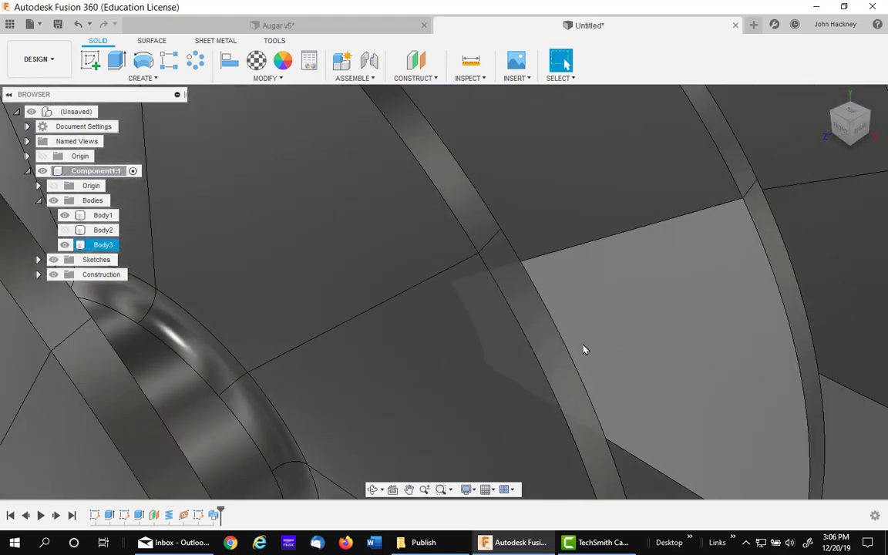
scroll(626, 333, down, 10)
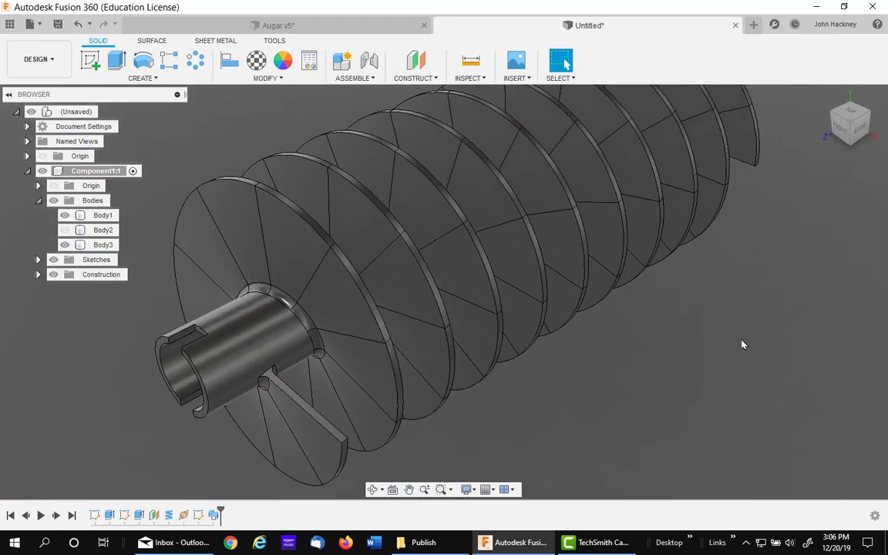
key(F6)
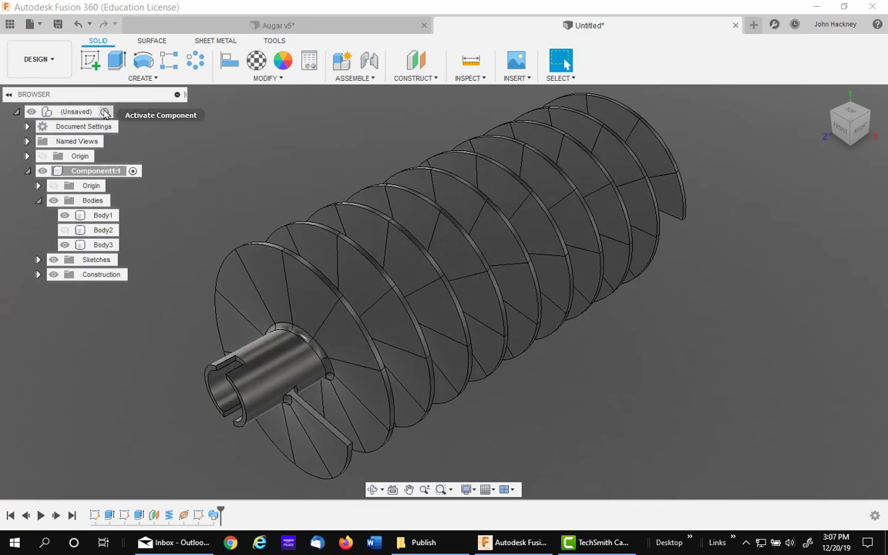
Create a new Component2 under the top-level assembly and make it active.
click(107, 111)
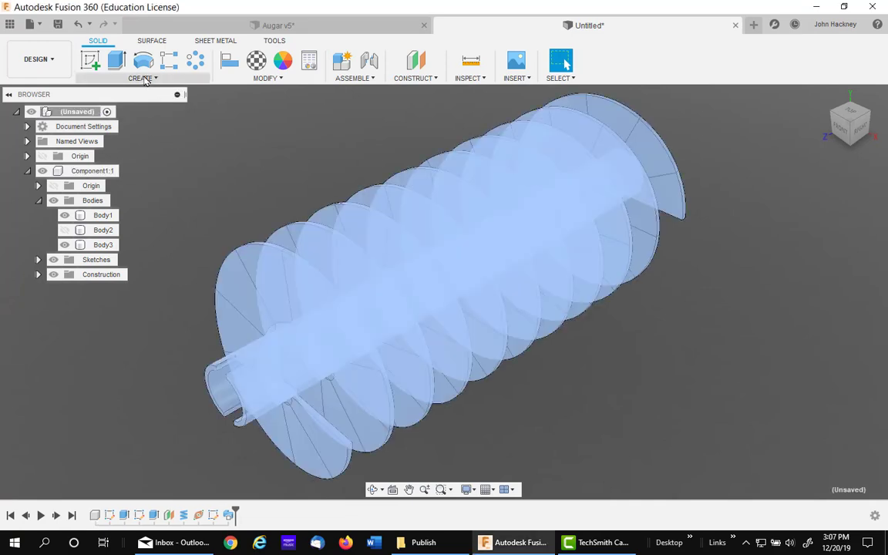
click(140, 78)
click(116, 93)
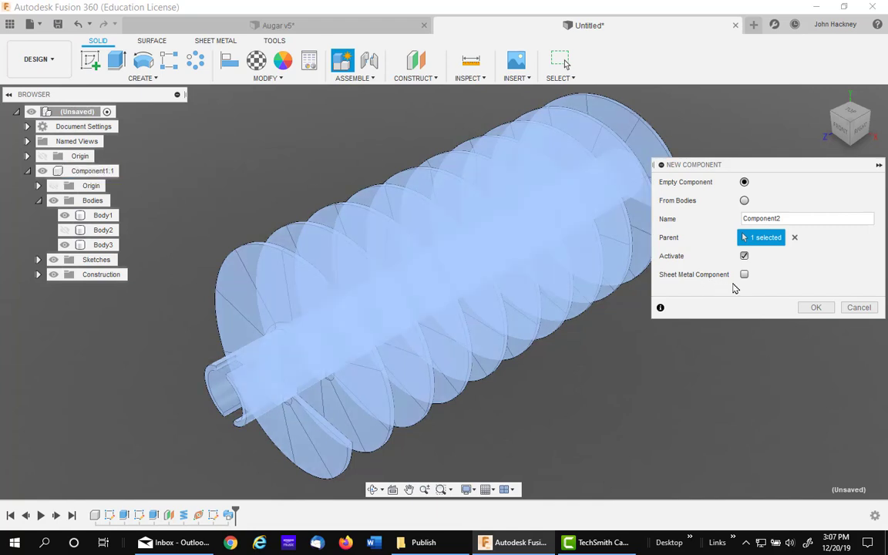
click(813, 307)
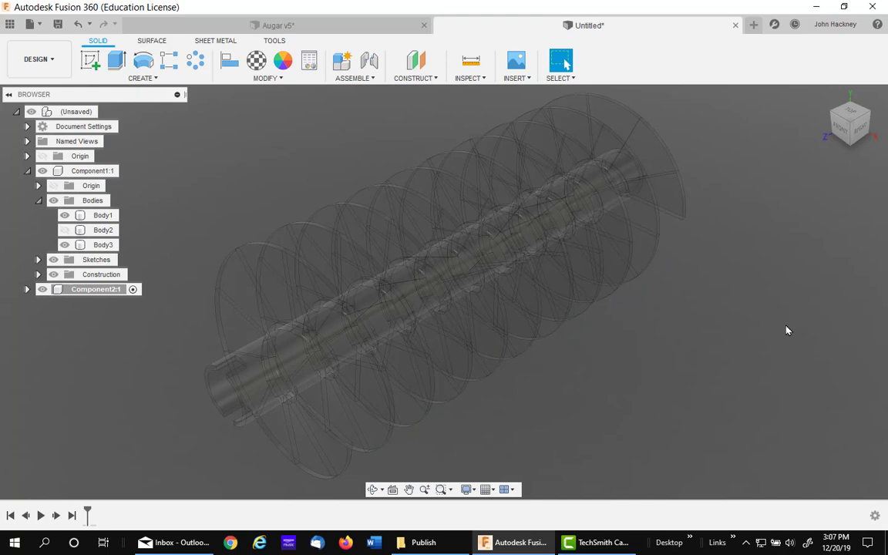
Sketch a point at the shaft centre on the front plane and finish the sketch.
click(91, 61)
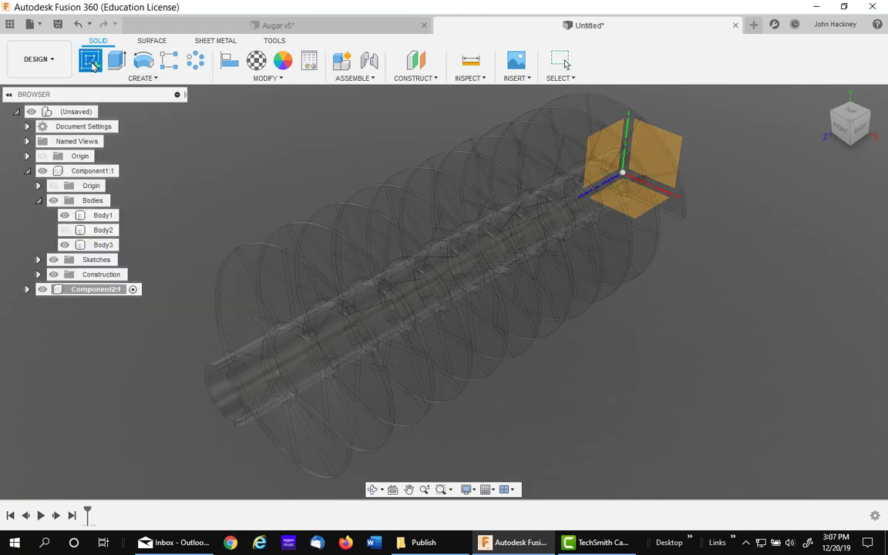
click(667, 158)
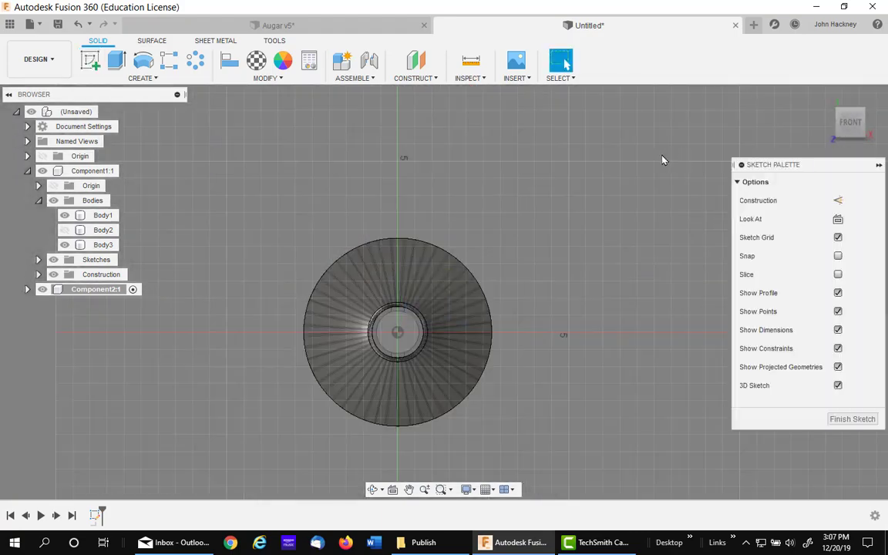
click(192, 80)
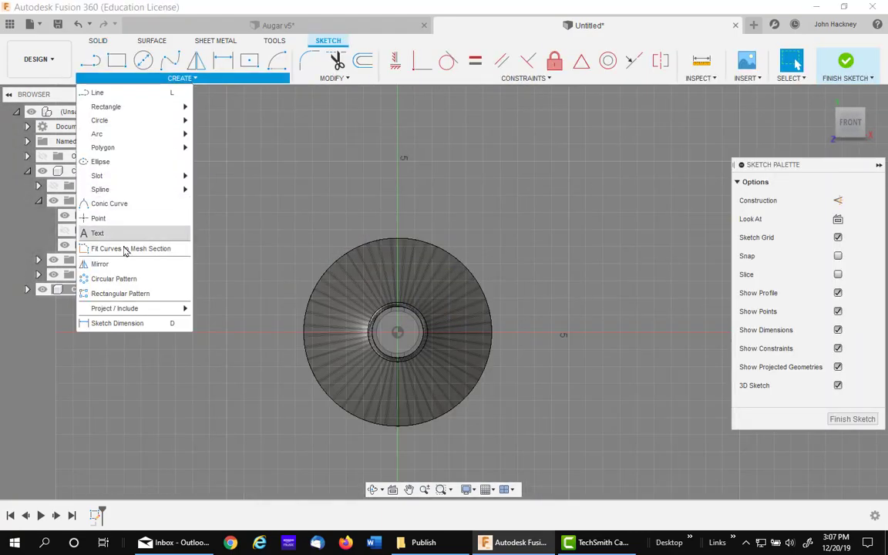
click(98, 218)
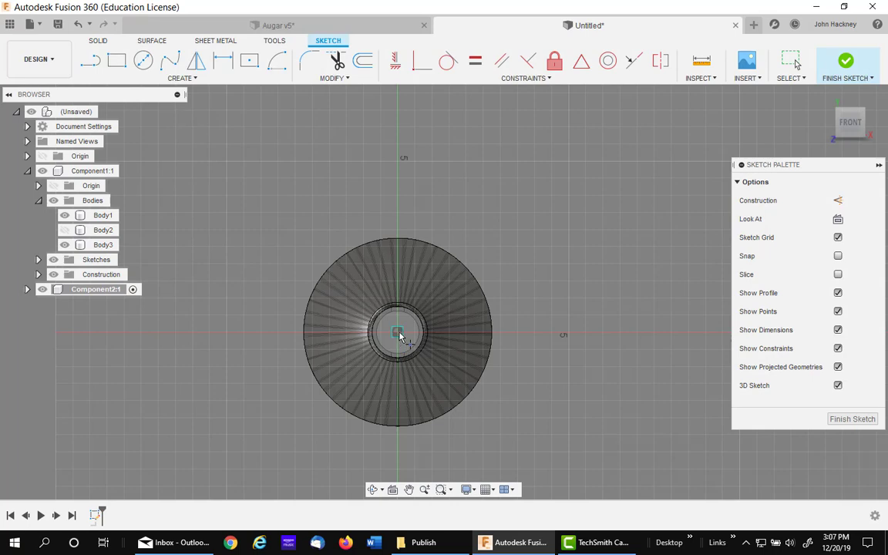
click(824, 95)
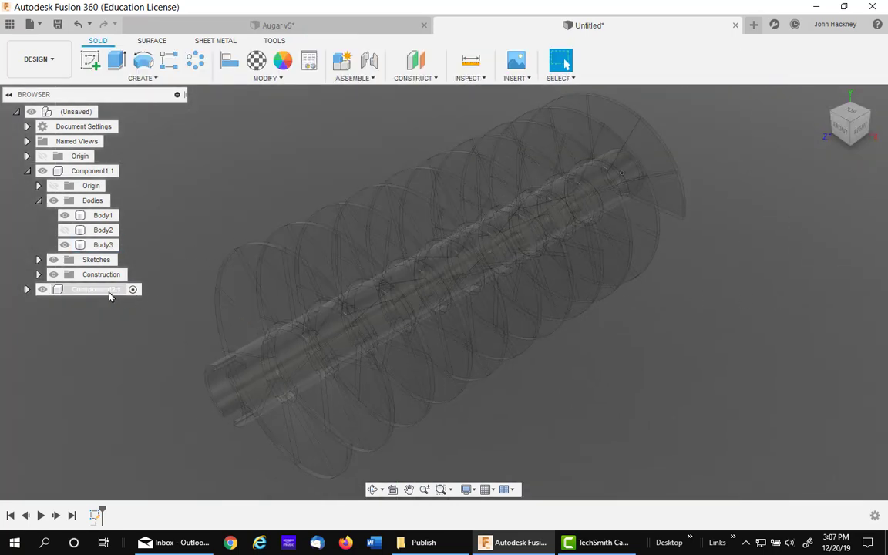
Activate the top-level assembly and ground Component2:1.
click(107, 112)
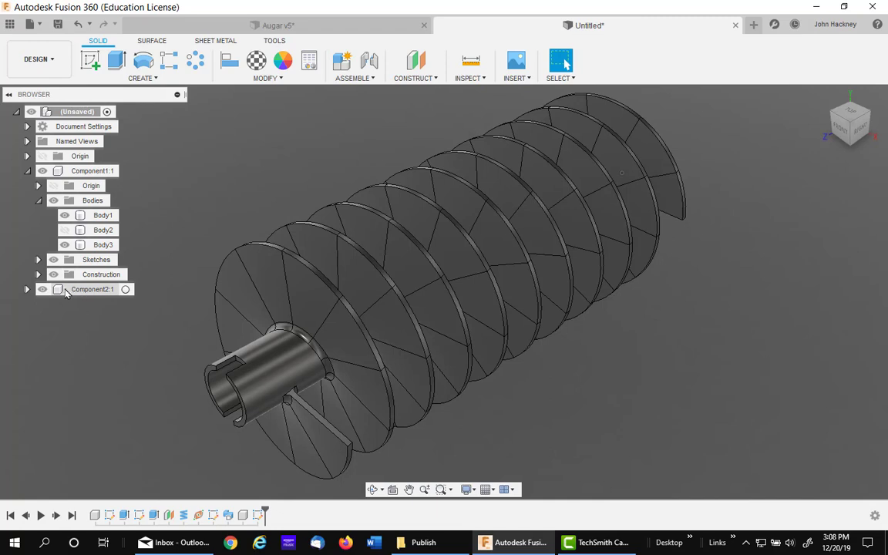
right_click(66, 293)
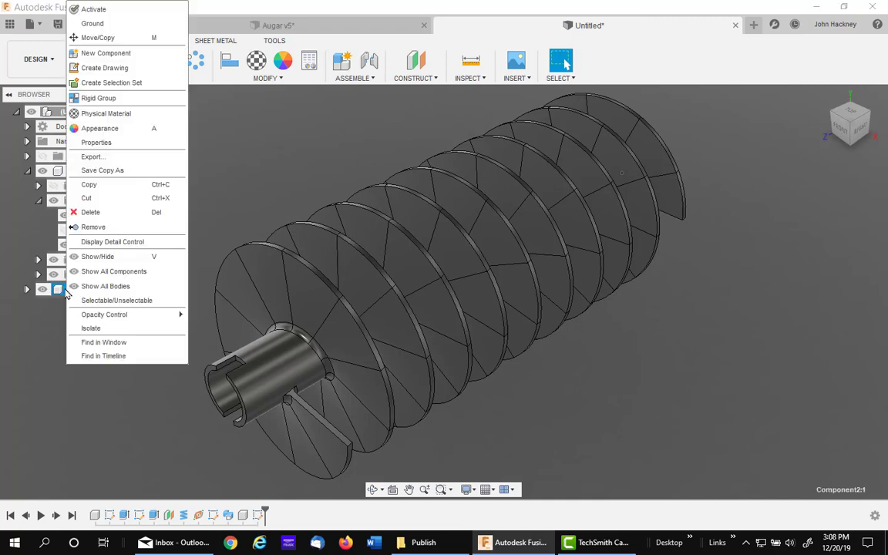
click(104, 24)
click(247, 158)
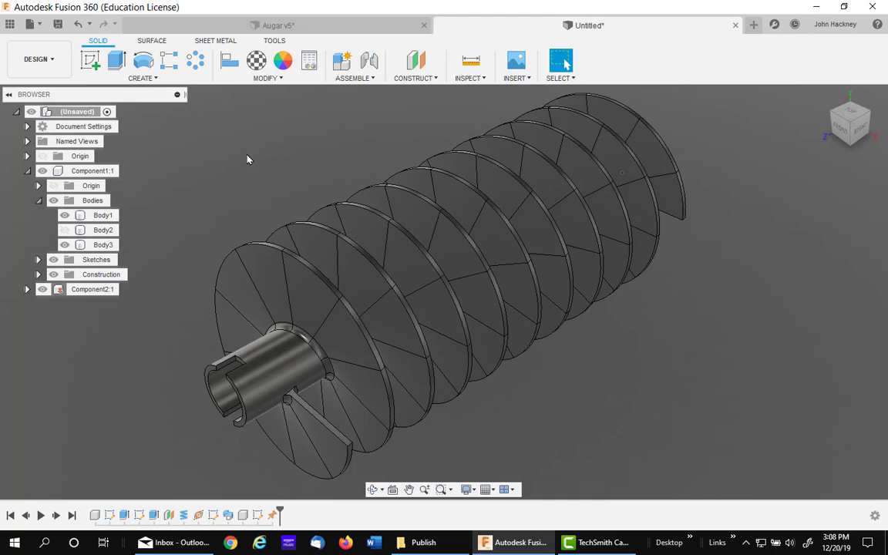
Create a revolute joint between the shaft end's centre and the sketch point, then return home.
click(369, 61)
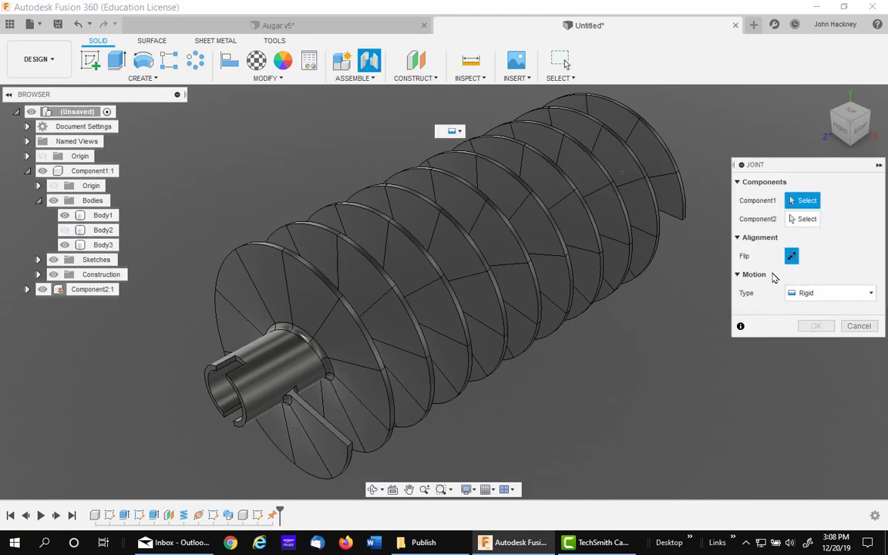
click(823, 297)
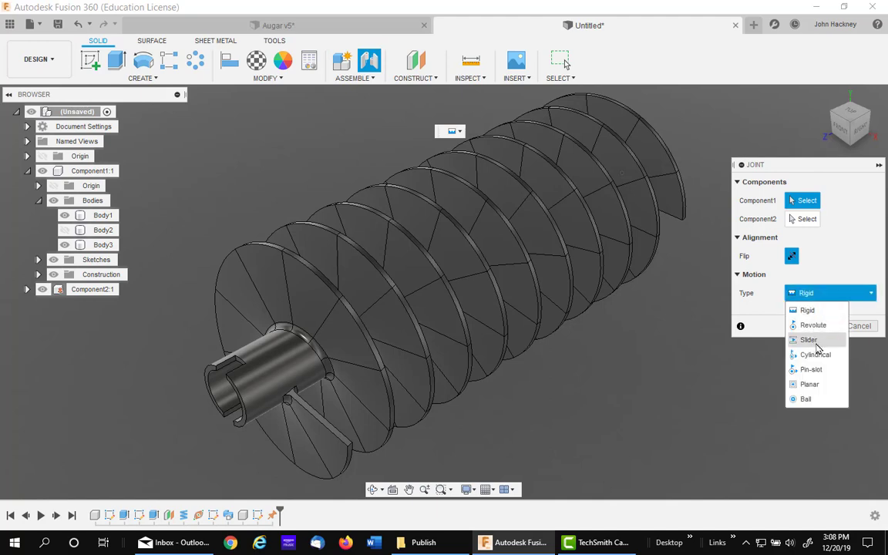
click(812, 324)
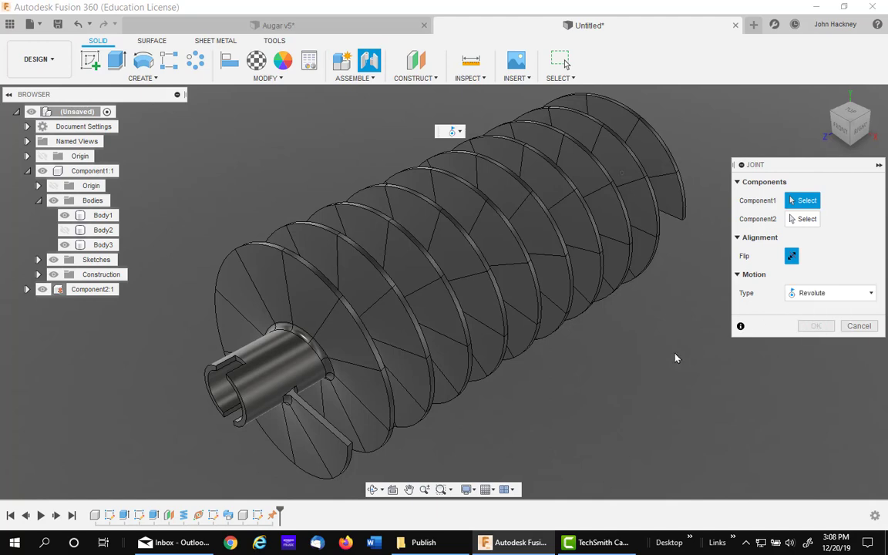
shift+middle_drag(661, 380, 631, 402)
scroll(635, 347, up, 5)
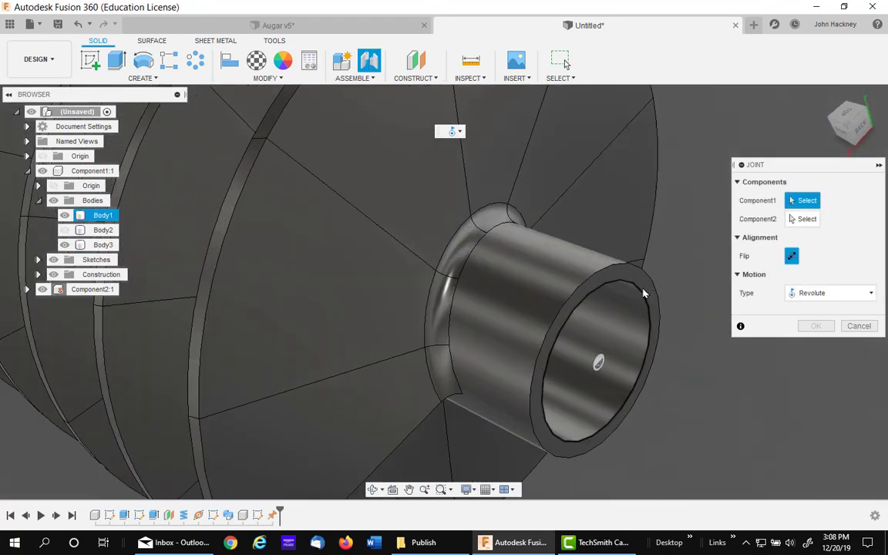
click(639, 292)
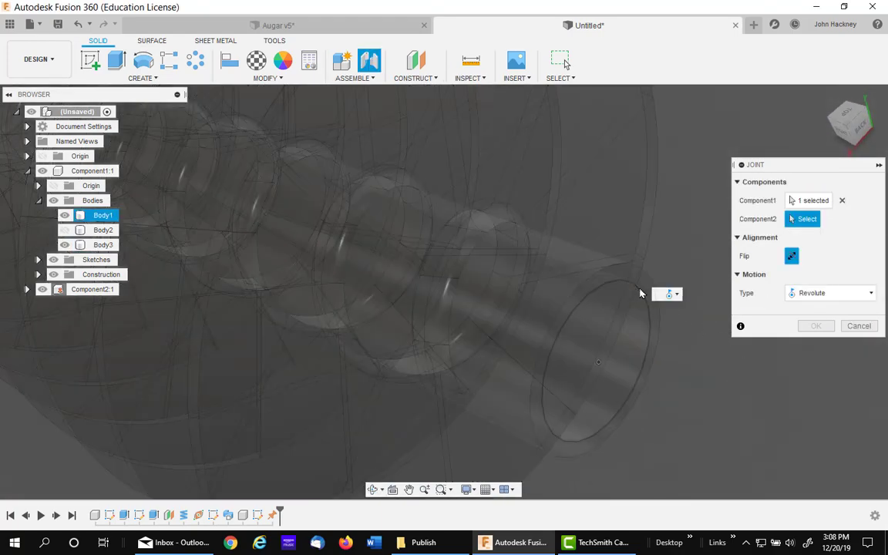
click(600, 363)
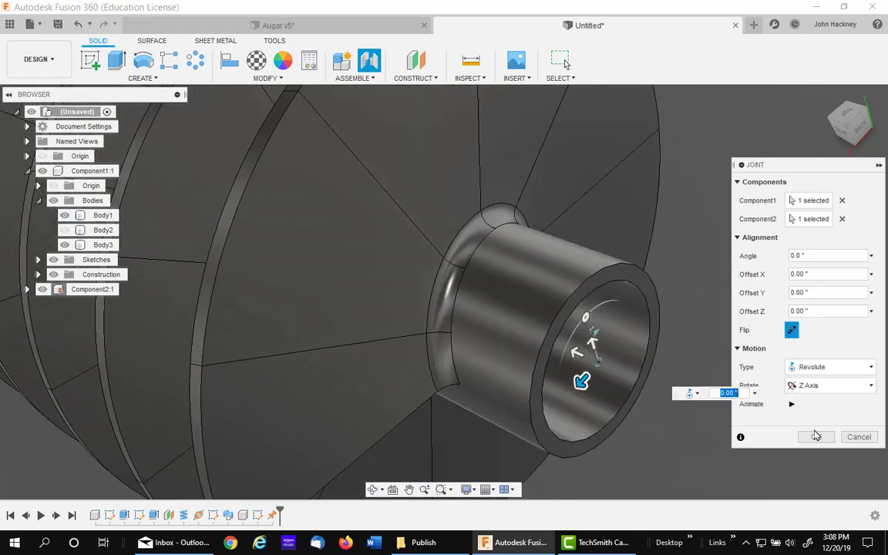
click(818, 437)
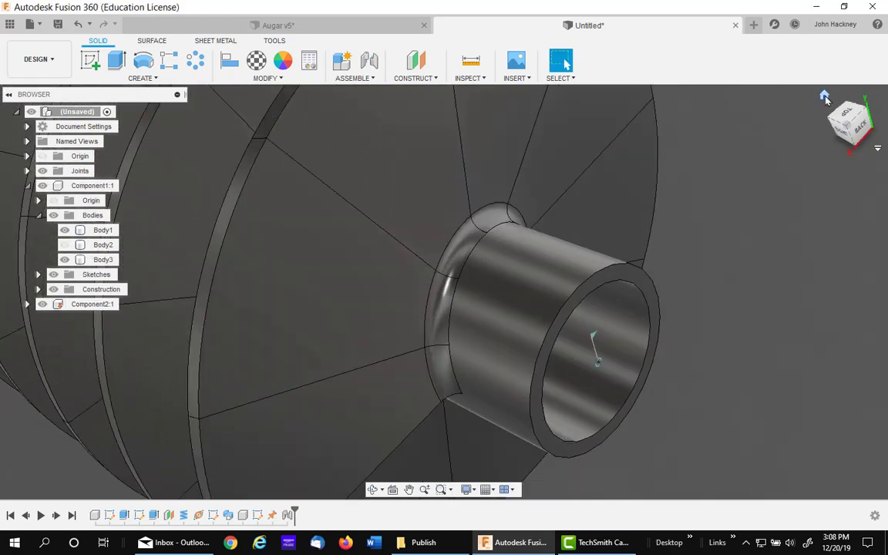
click(824, 97)
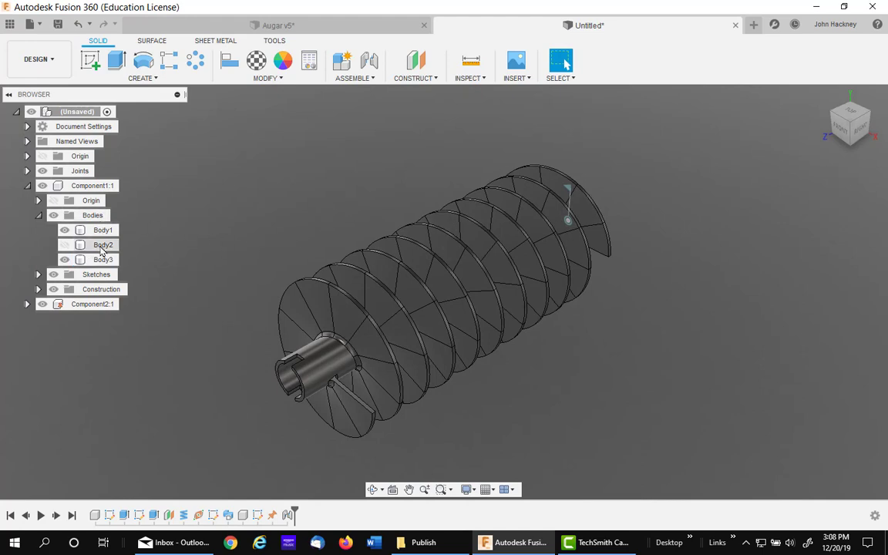
Expand Joints, animate the auger rotating on Rev1, and stop the animation.
click(27, 171)
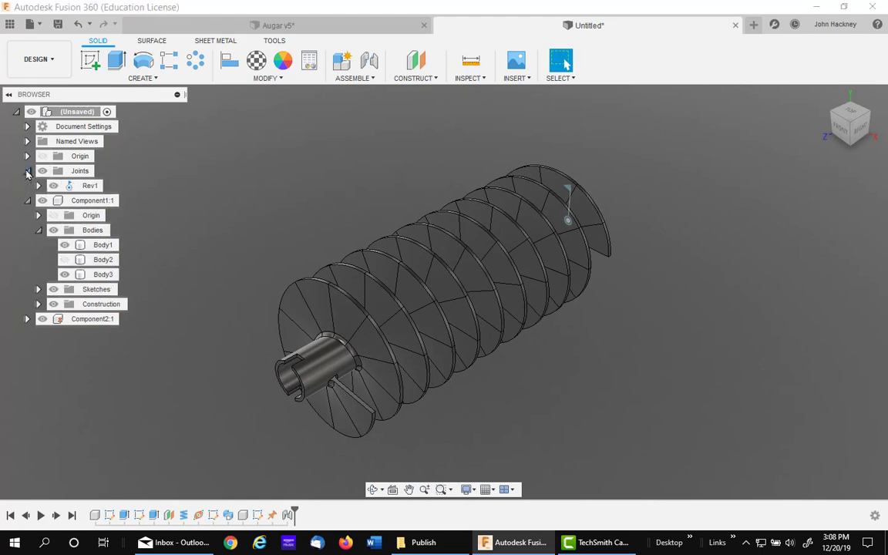
right_click(87, 187)
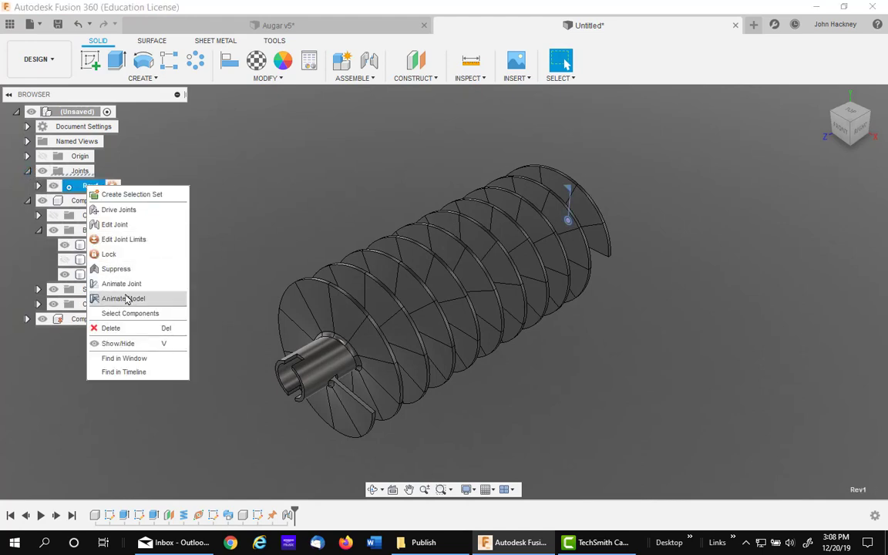
click(117, 269)
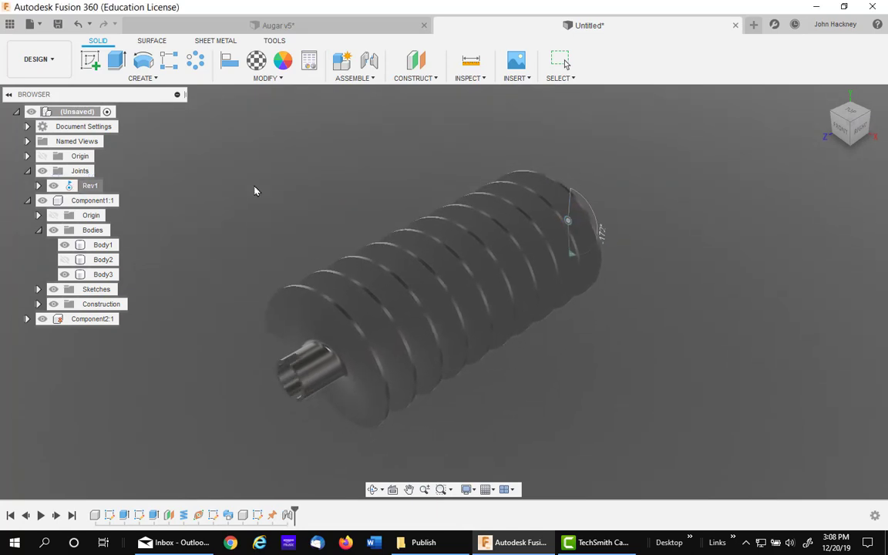
key(Escape)
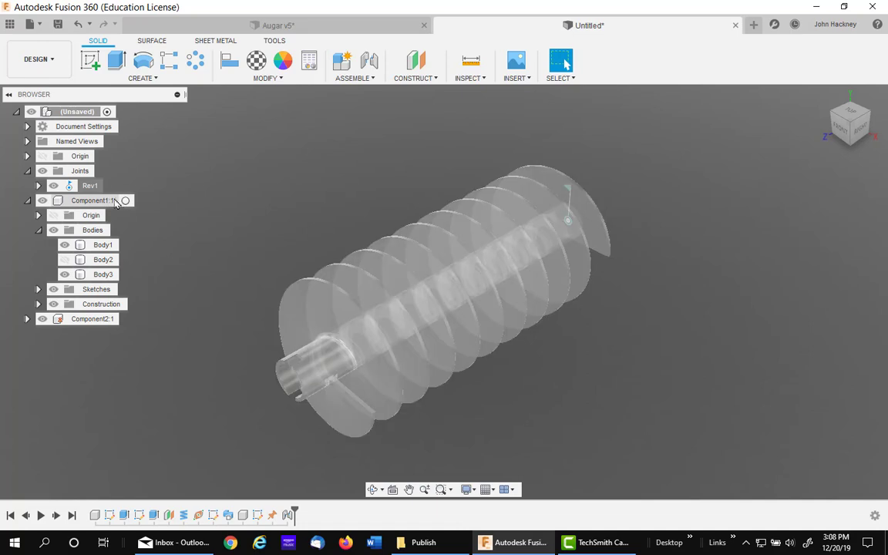
Activate Component1:1 and Combine with Join, merging Body2 into target Body3.
click(111, 201)
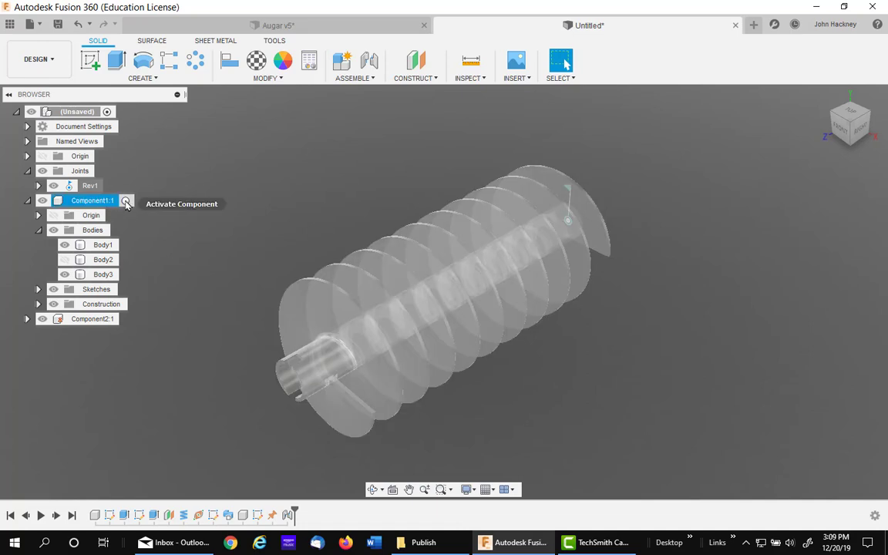
click(126, 201)
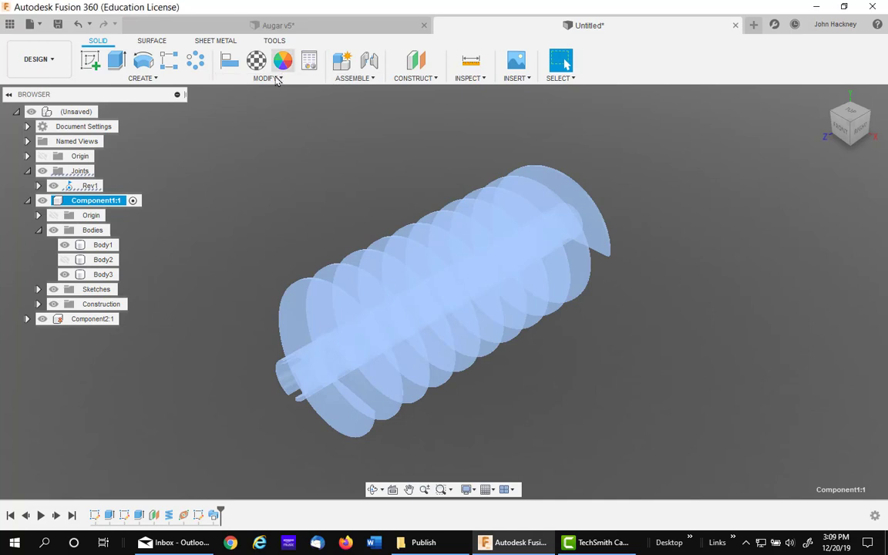
click(278, 79)
key(a)
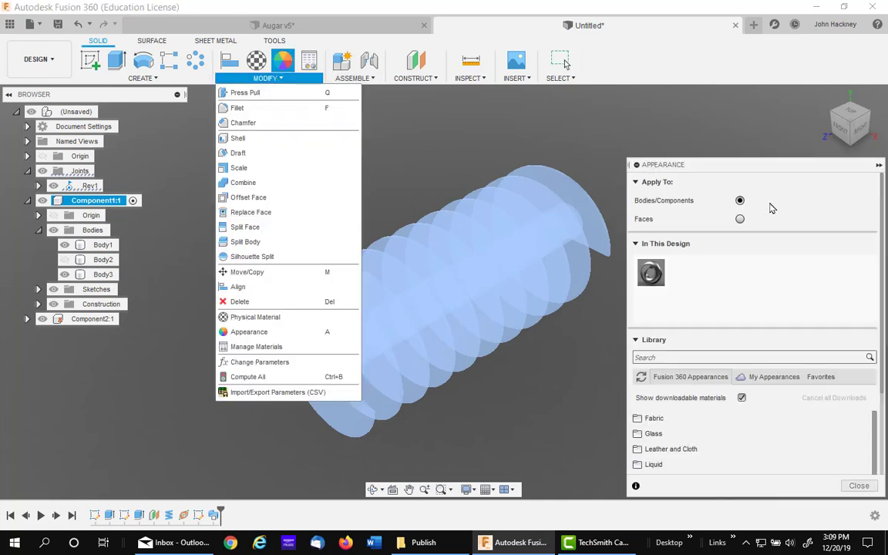
click(262, 78)
click(243, 78)
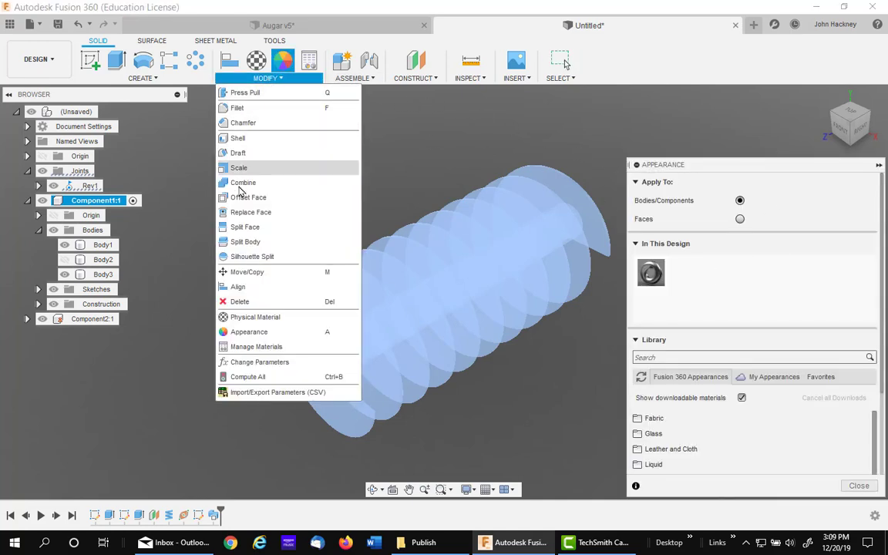
click(244, 183)
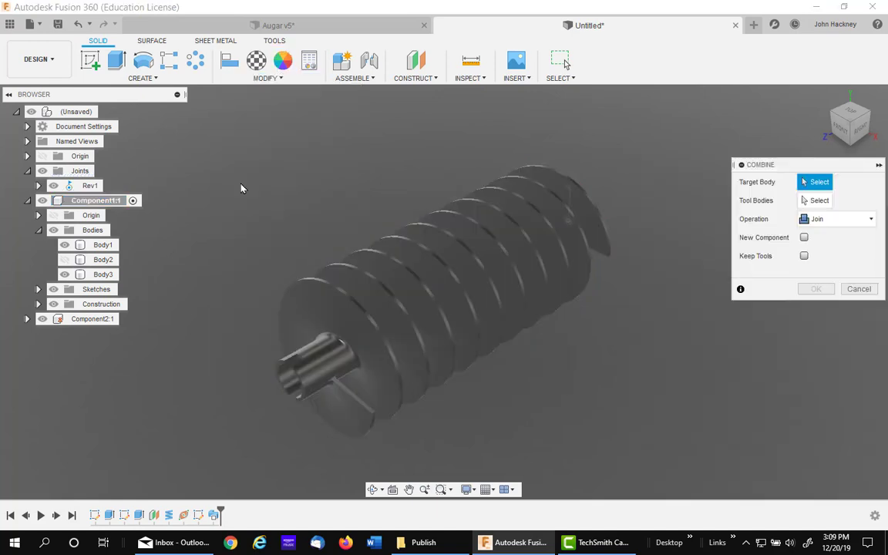
click(320, 307)
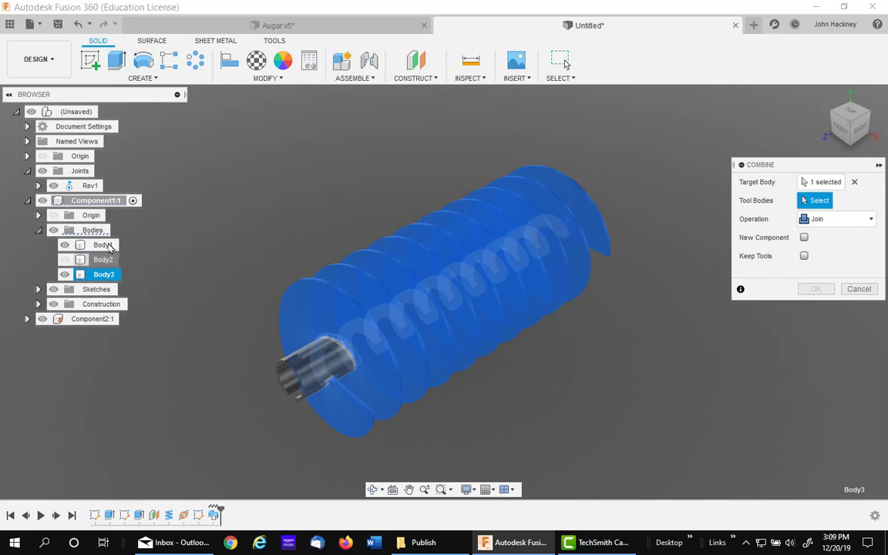
click(103, 259)
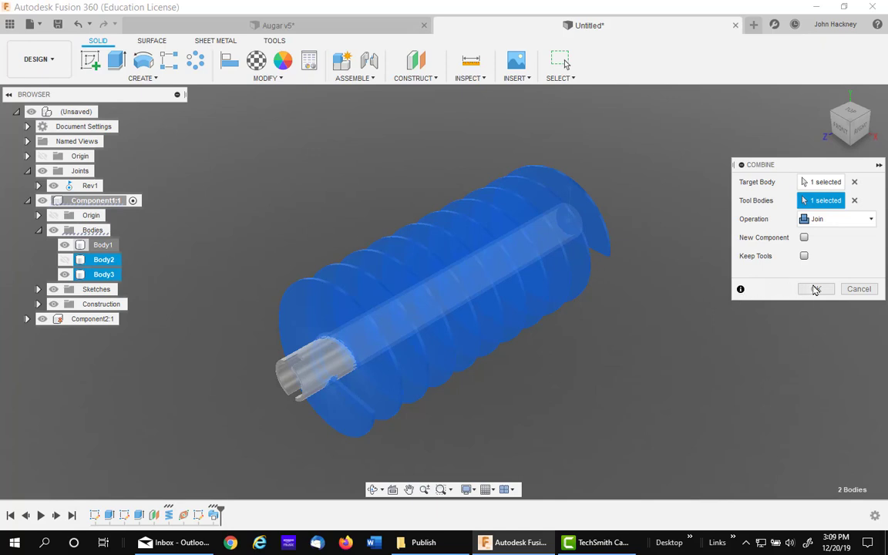
click(815, 289)
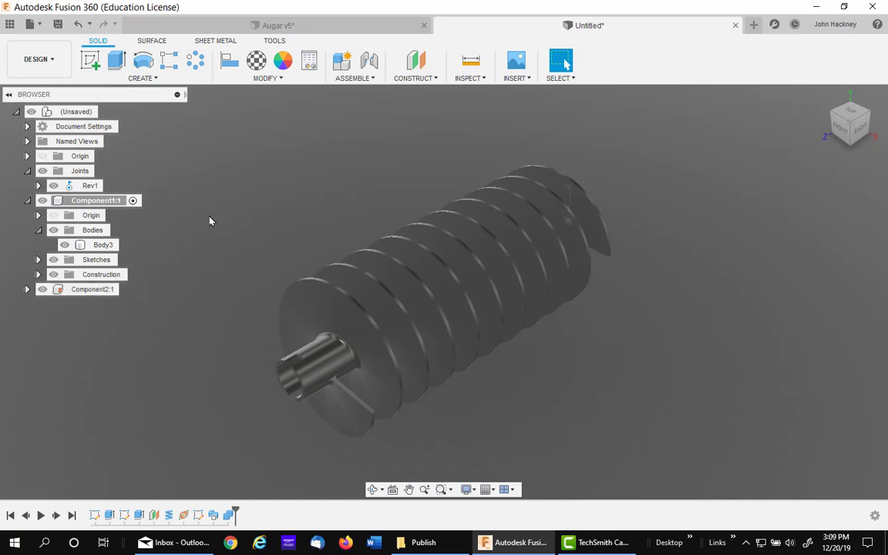
Animate the joined auger spinning on the Rev1 revolute joint.
right_click(85, 187)
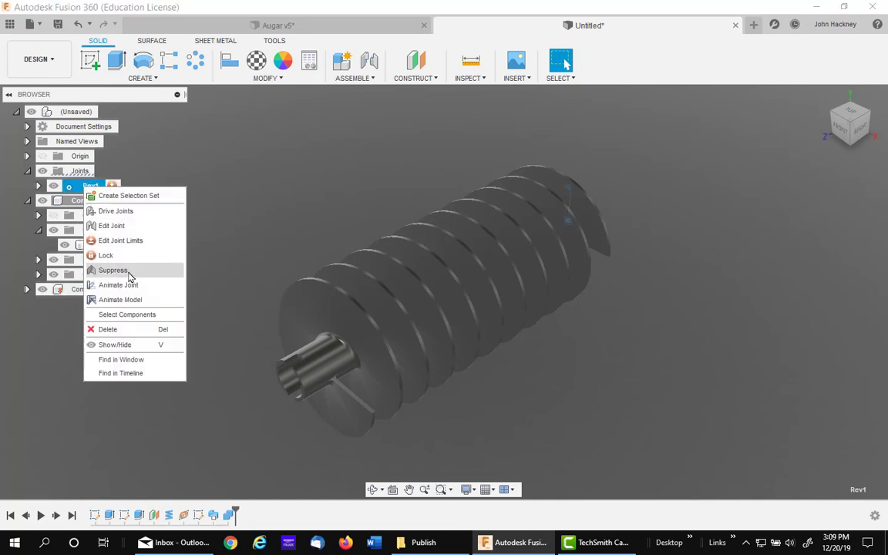
click(119, 300)
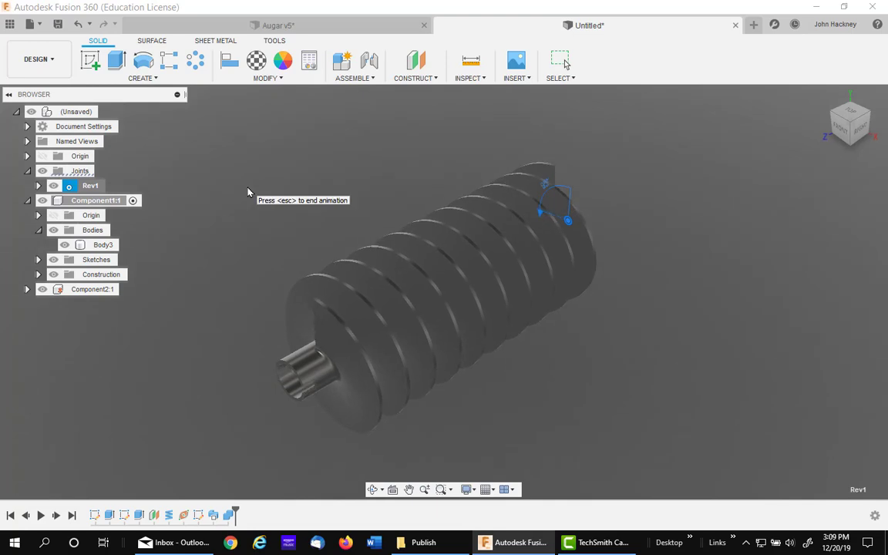